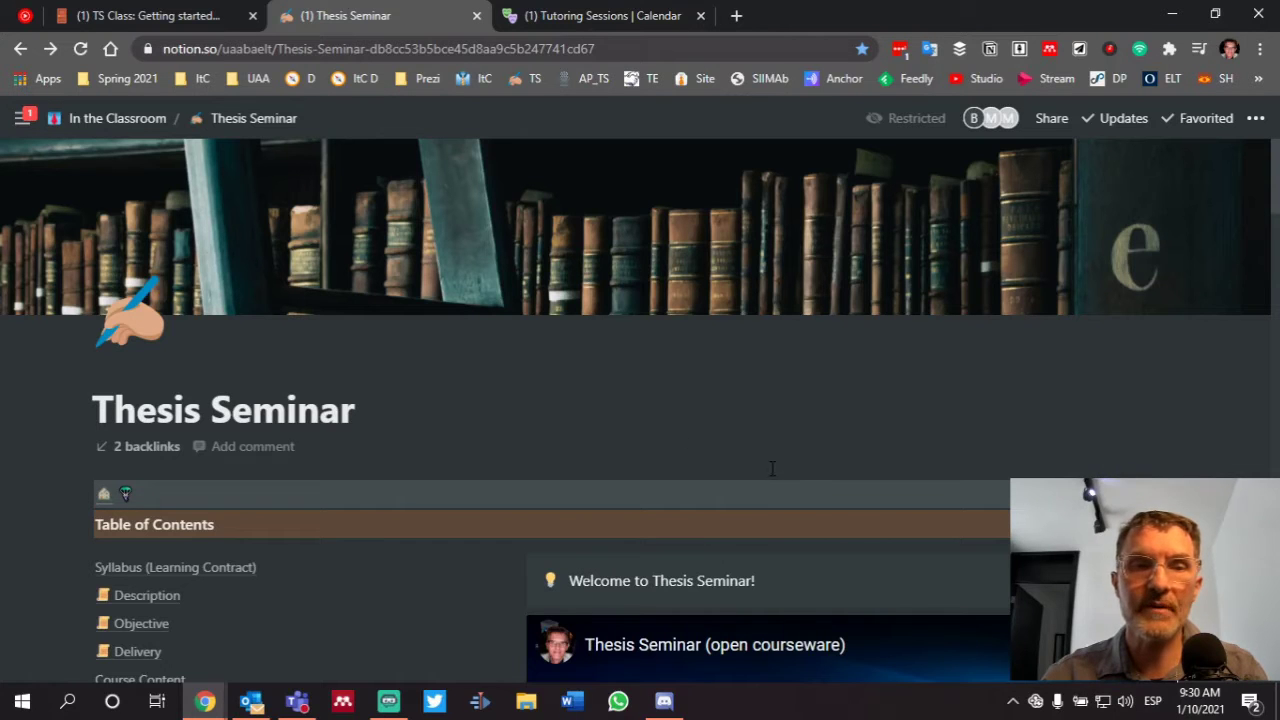
Step: Scroll the Thesis Seminar page to the Roster & Tutoring Session Calendar section
scroll(737, 437, down, 10)
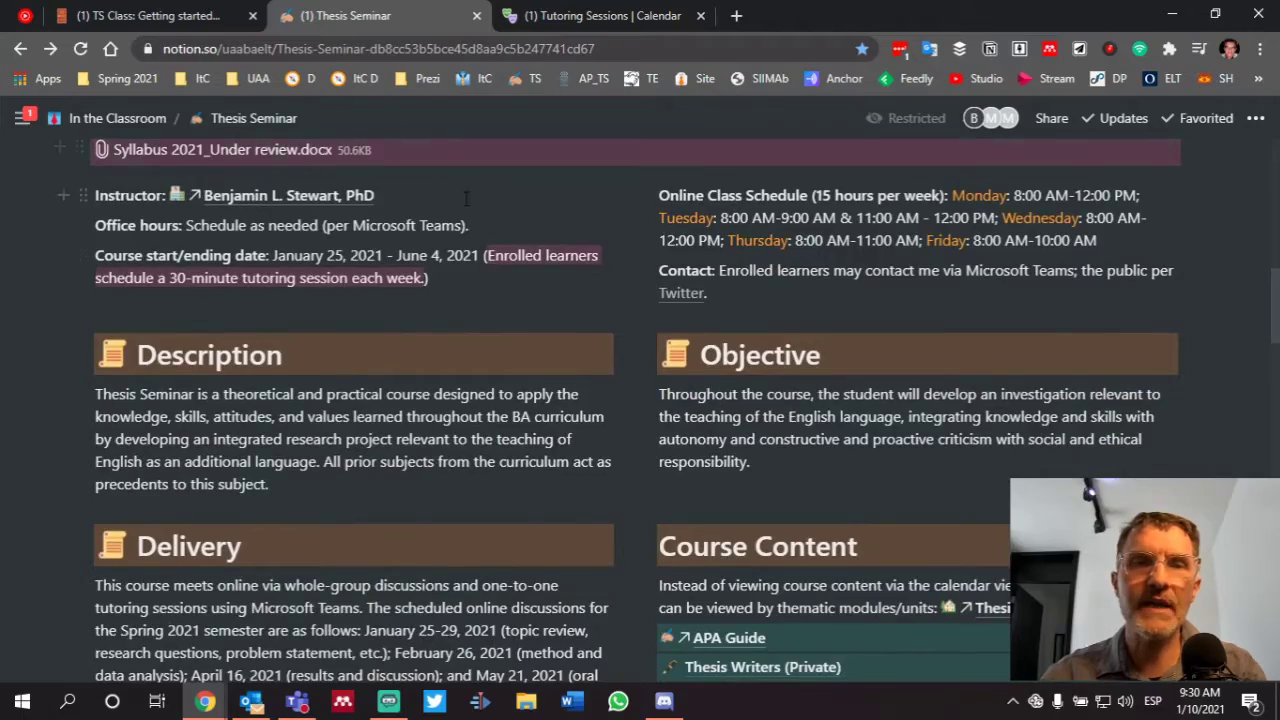
scroll(843, 404, up, 10)
scroll(488, 230, down, 15)
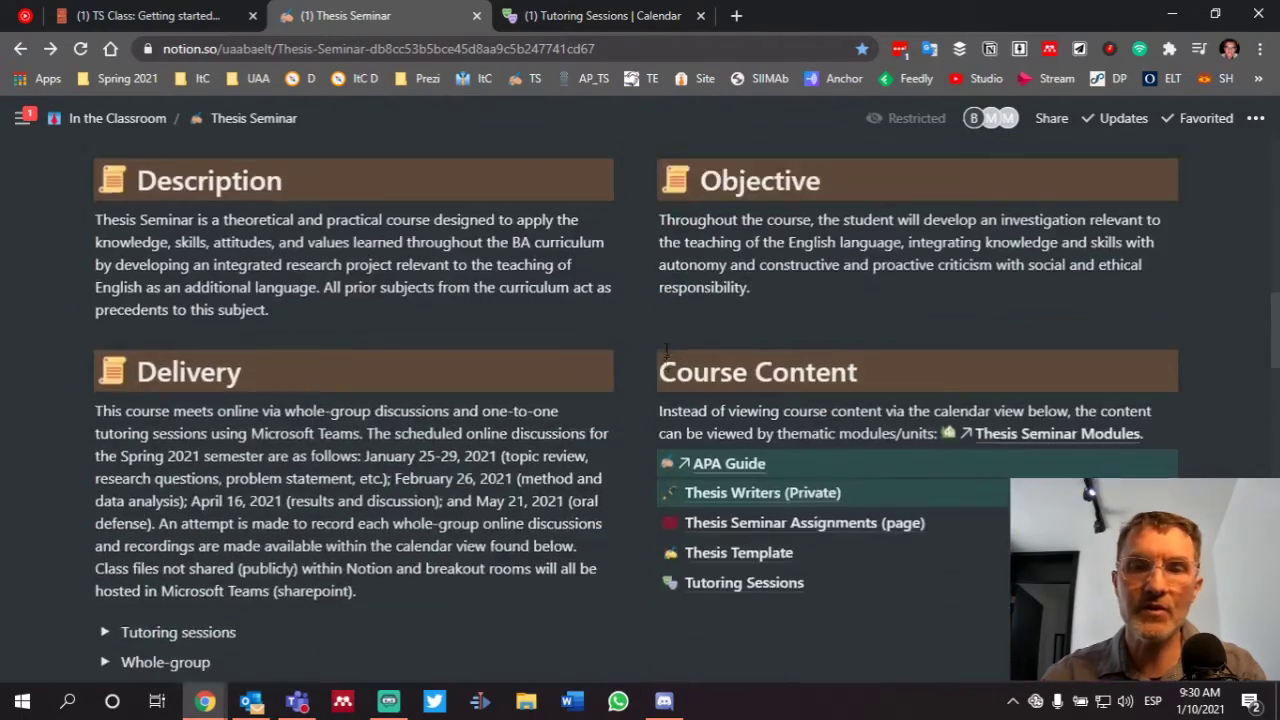
scroll(679, 362, down, 12)
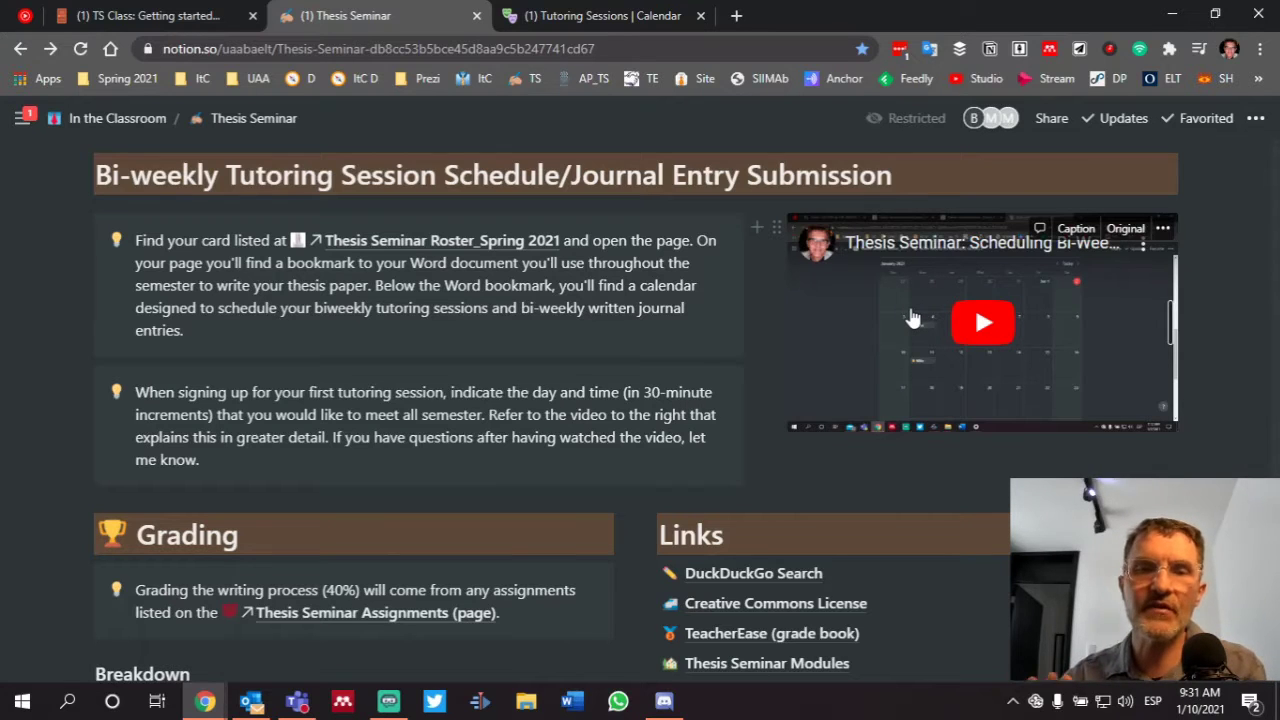
scroll(915, 400, up, 2)
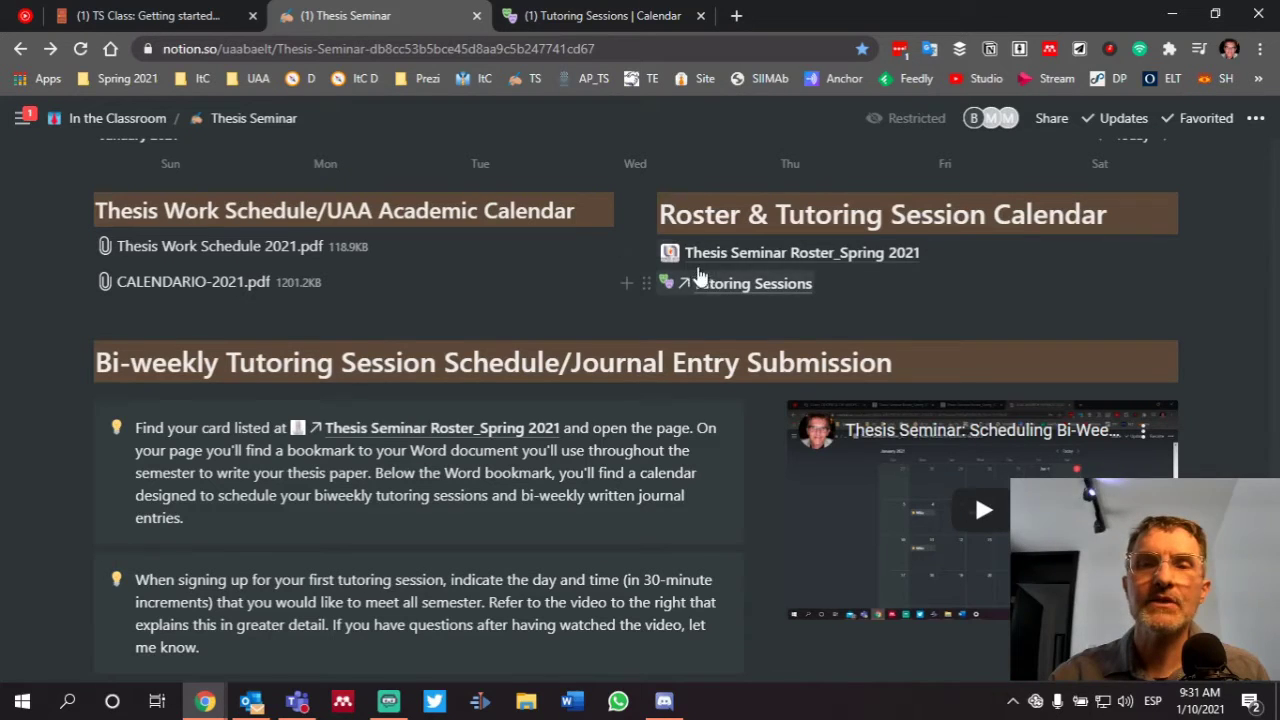
Step: Open the Tutoring Sessions calendar and add an entry from the Tutoring Session/Journal Entry template
click(766, 290)
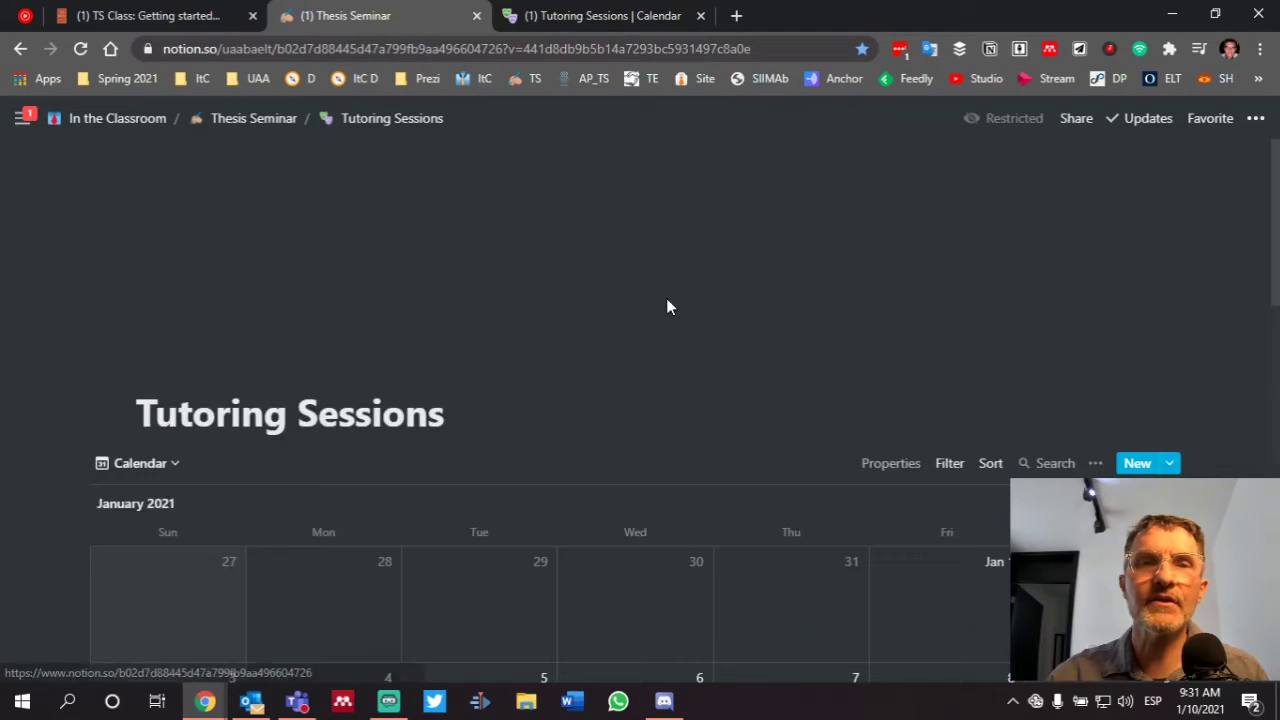
scroll(630, 399, down, 2)
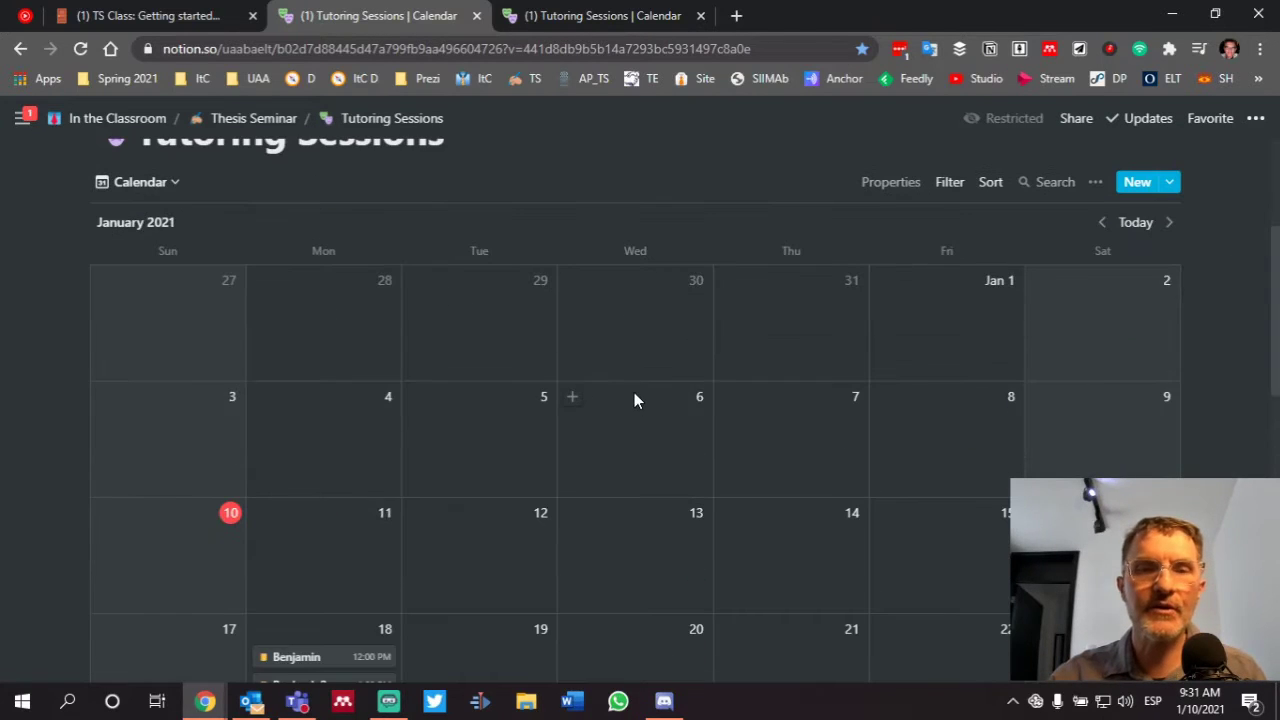
scroll(634, 400, down, 2)
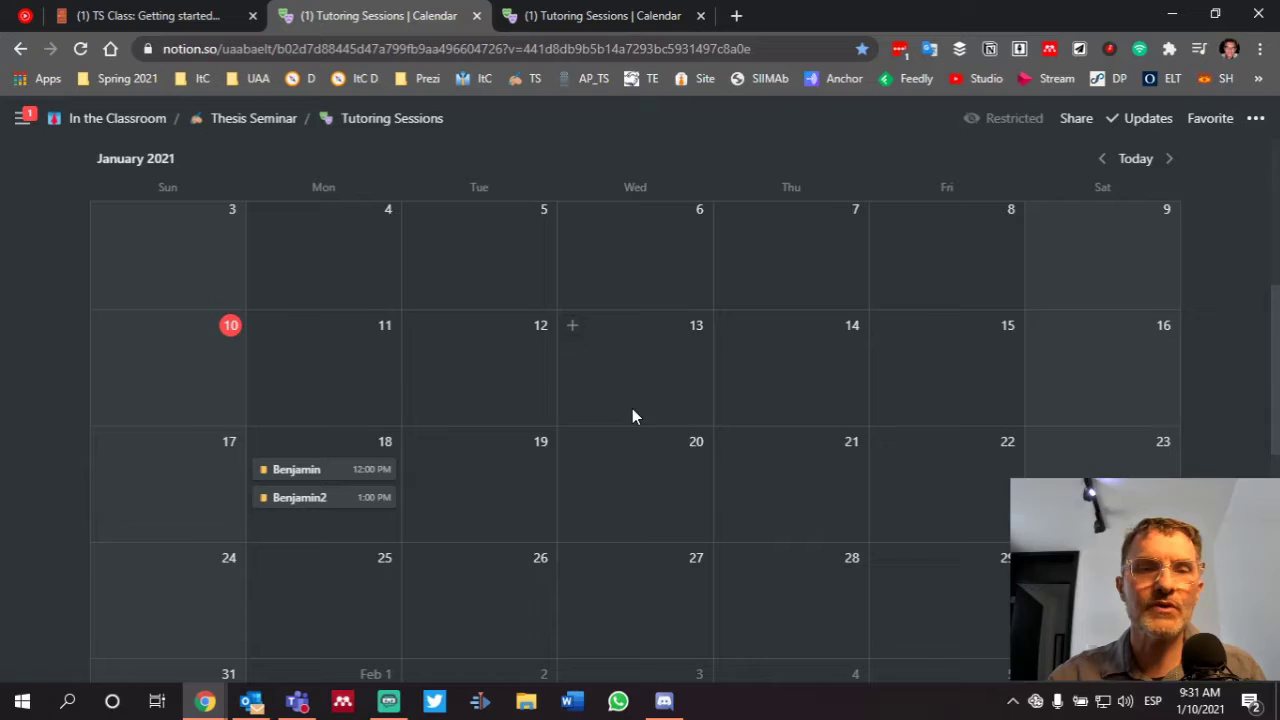
scroll(632, 416, up, 3)
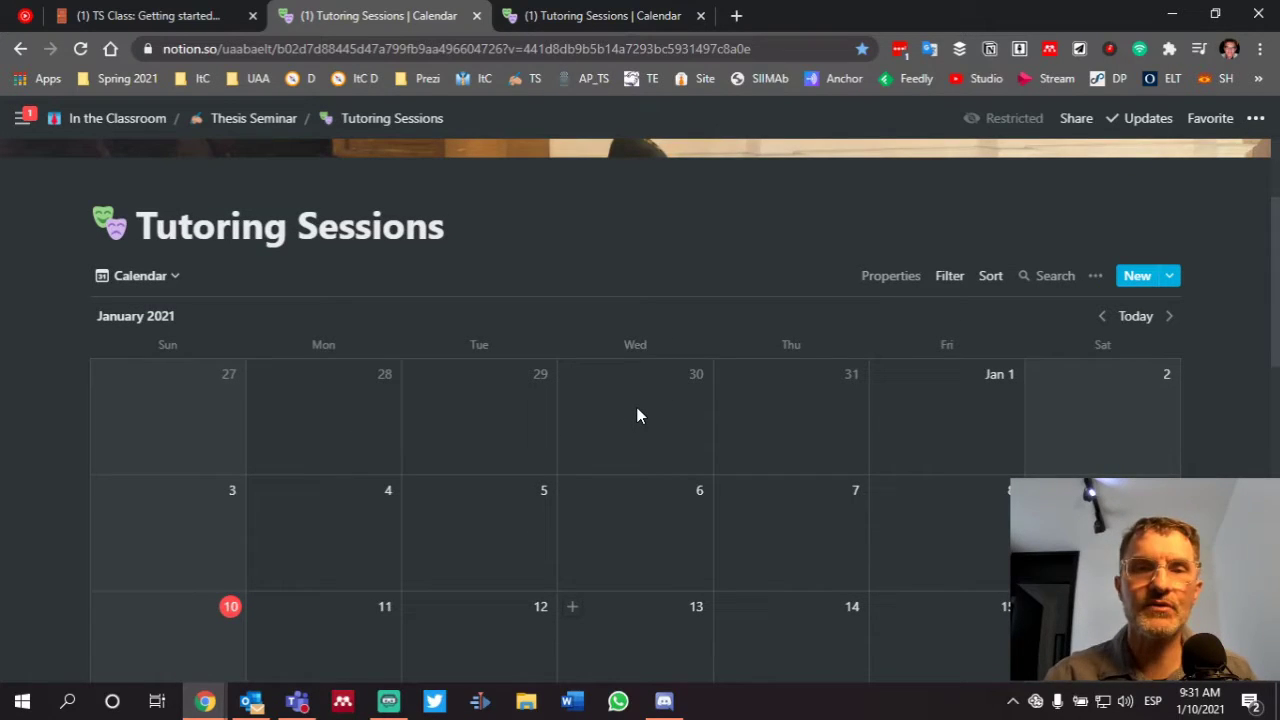
click(1170, 277)
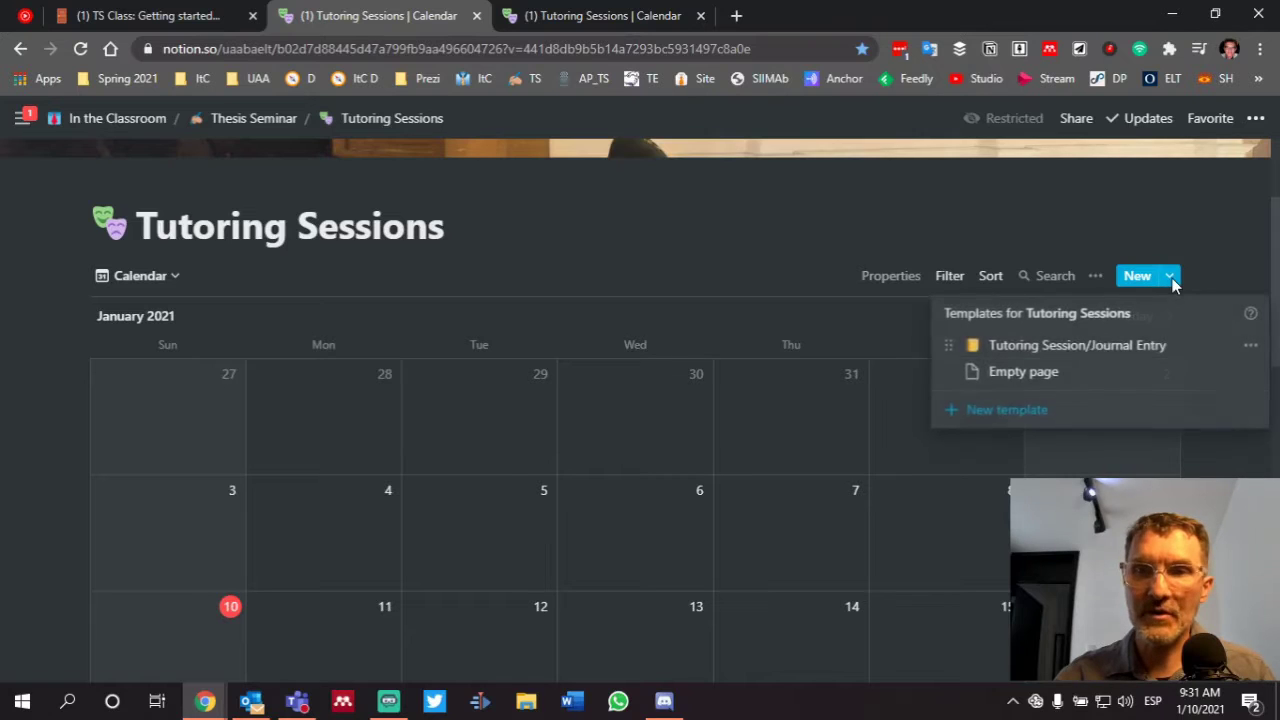
click(1071, 352)
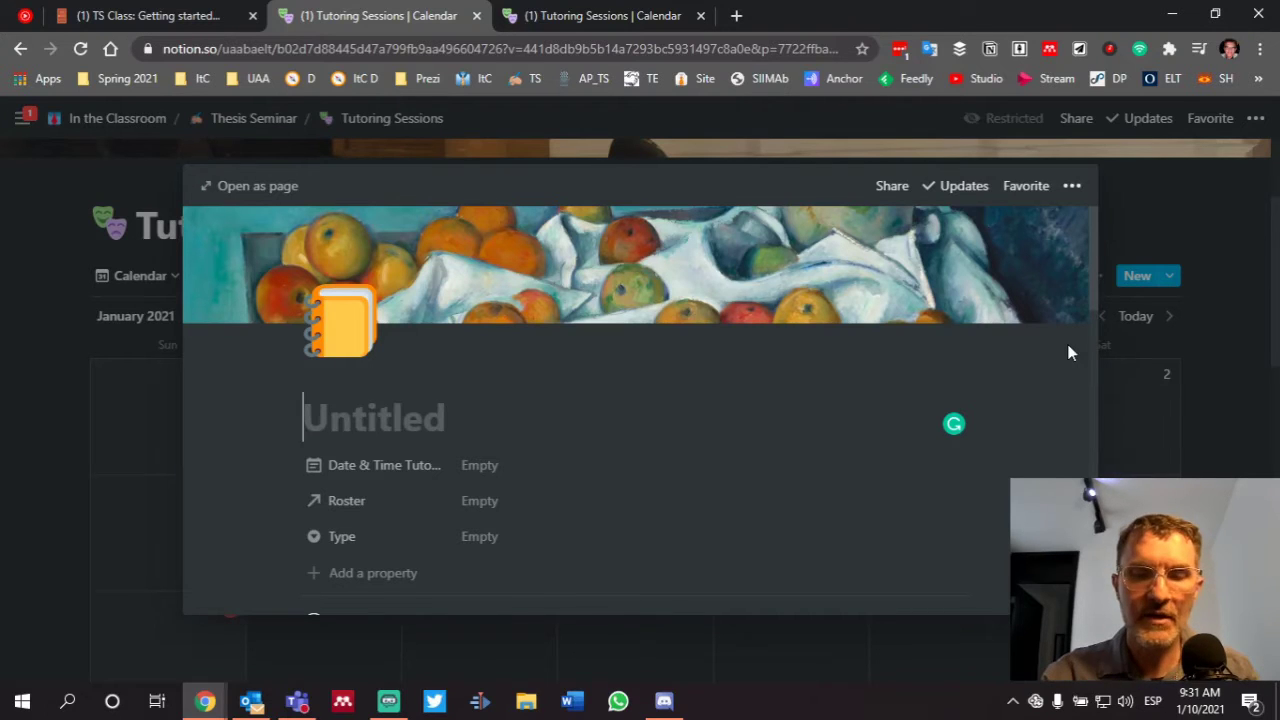
Step: Title the entry with the student's first name plus 3, and open its Date & Time picker
text(Benjam)
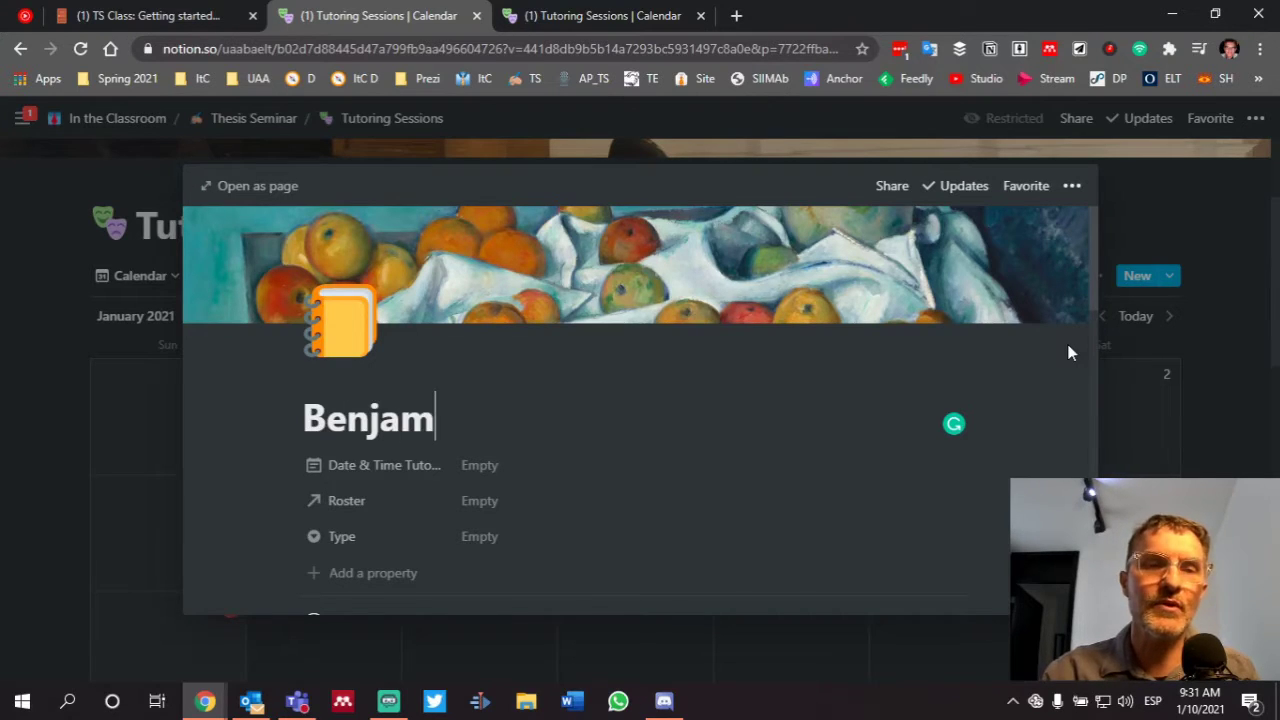
text(inn 3)
key(BackSpace)
key(BackSpace)
key(BackSpace)
key(BackSpace)
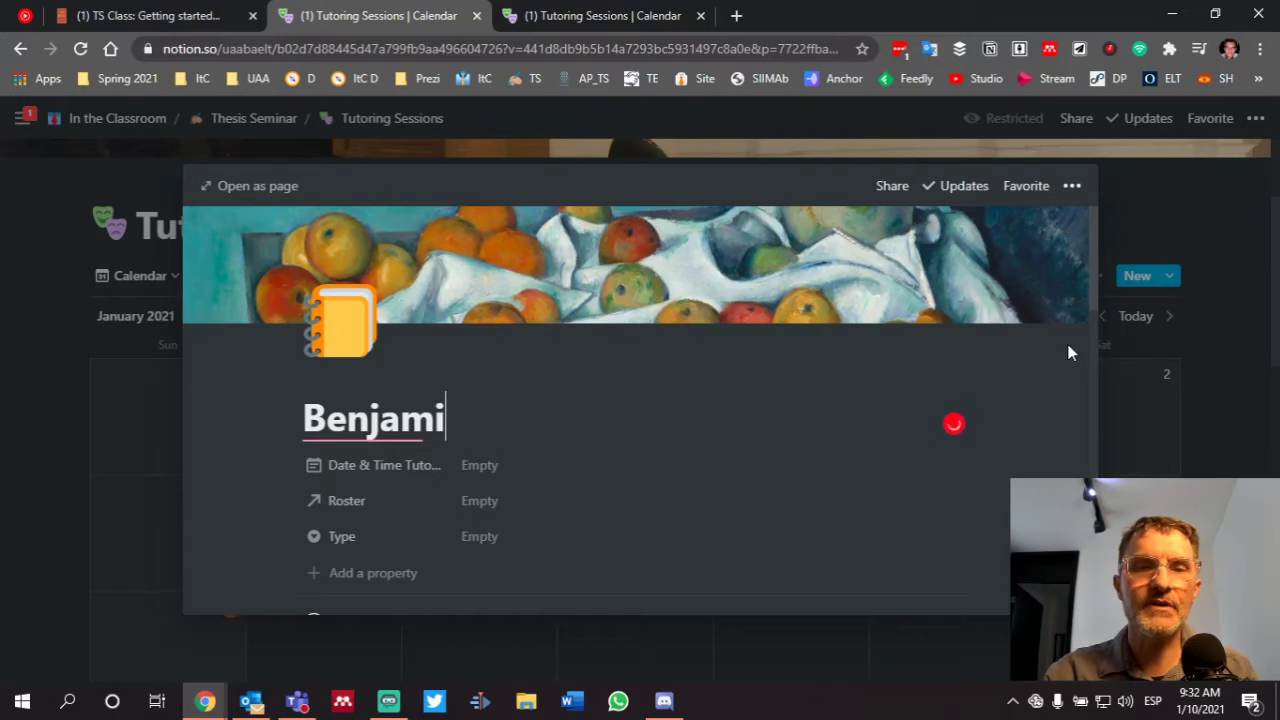
text(n 3)
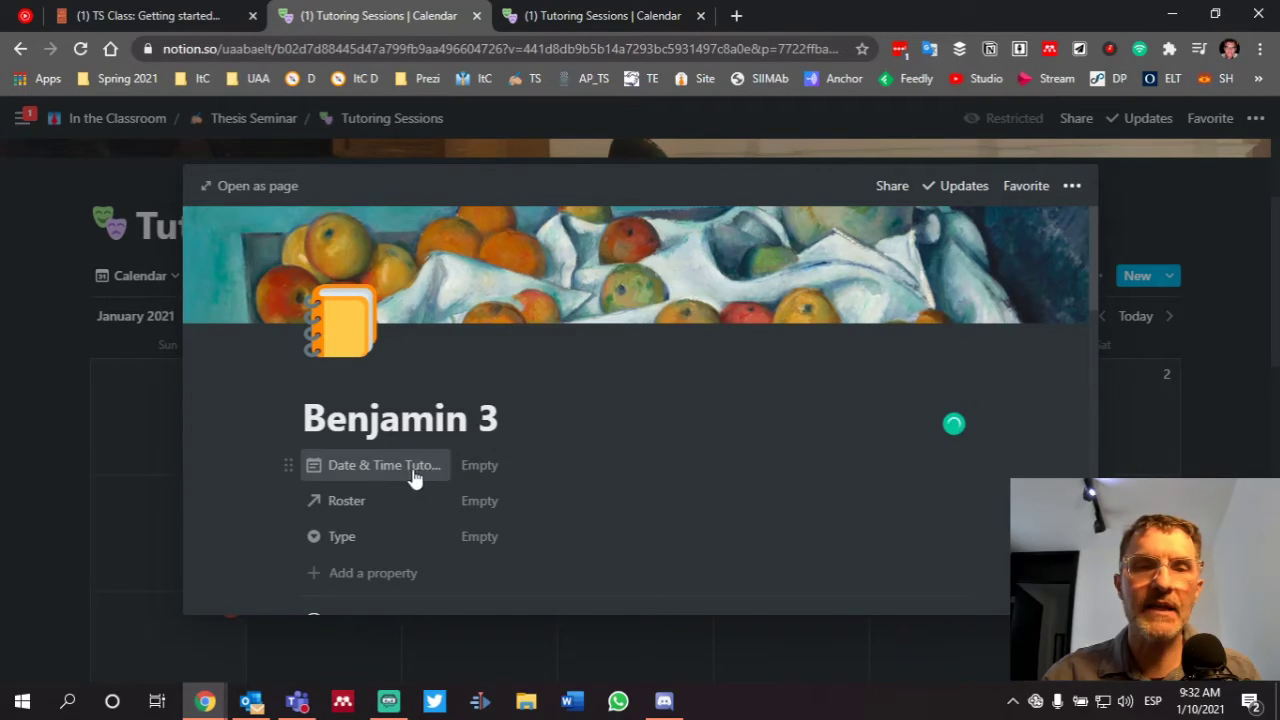
click(499, 470)
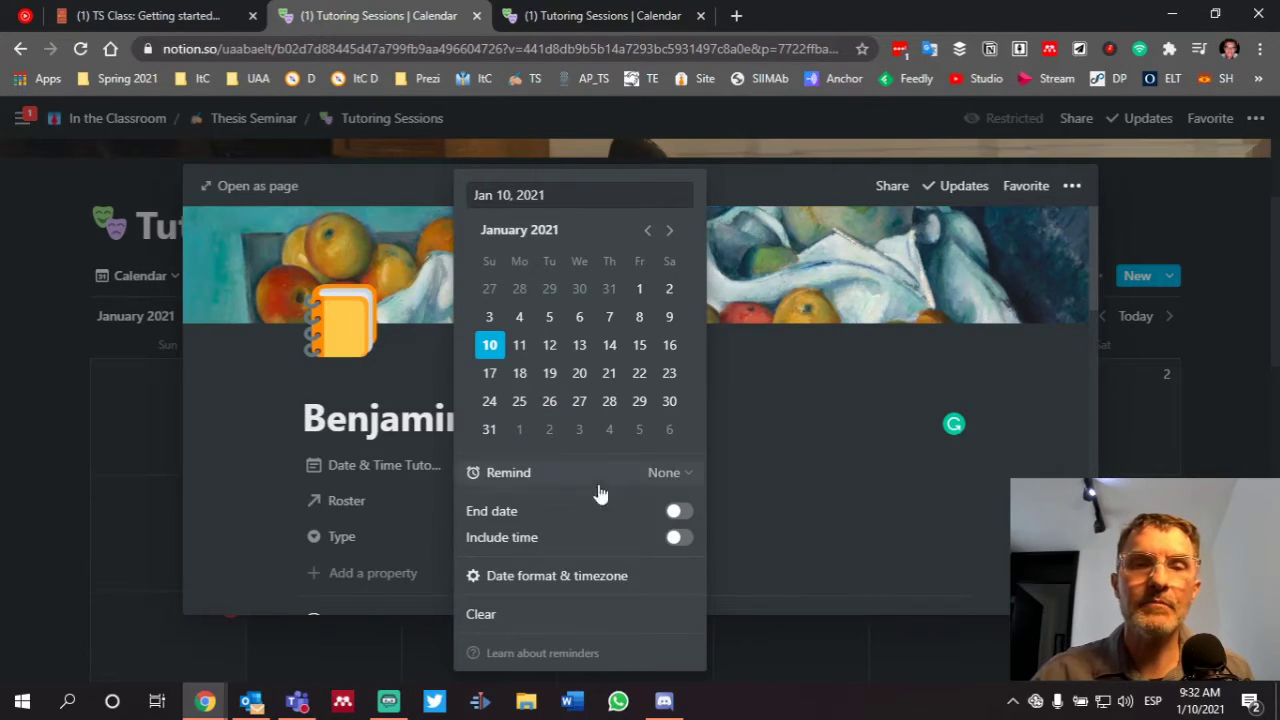
Step: Enable an end date and times, and set the start date to Jan 18, 2021
click(676, 512)
click(678, 538)
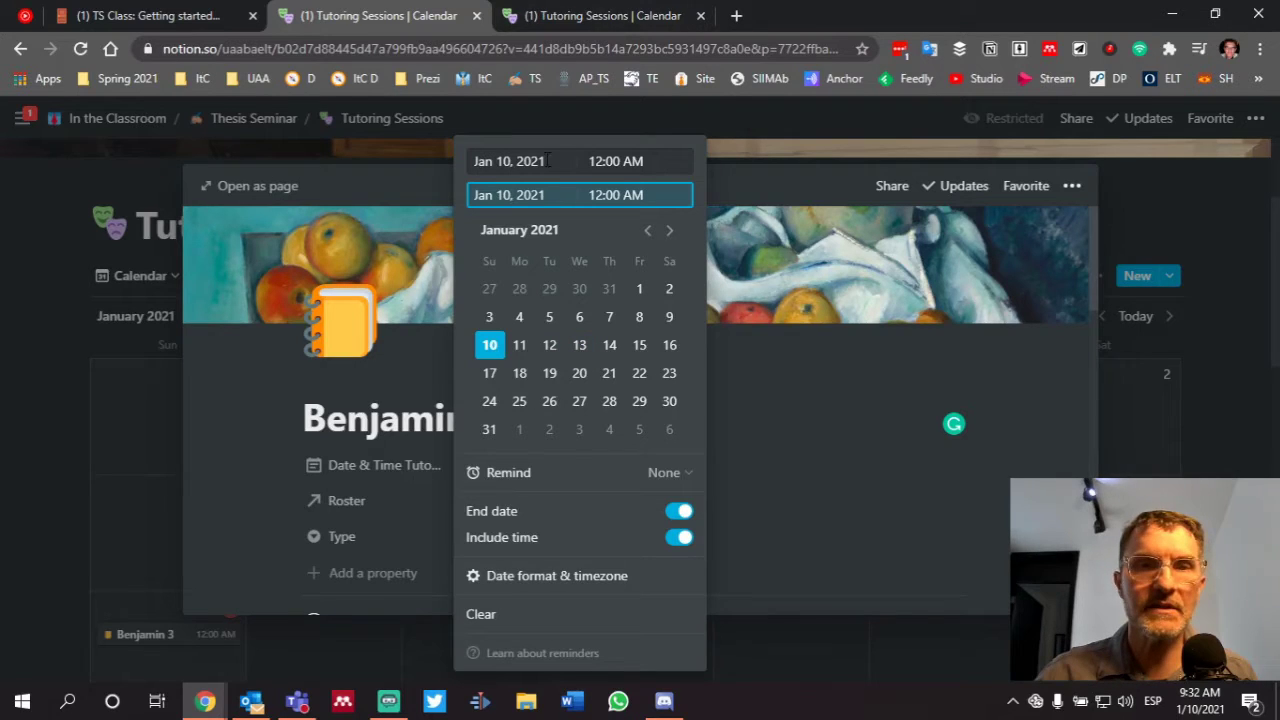
click(520, 373)
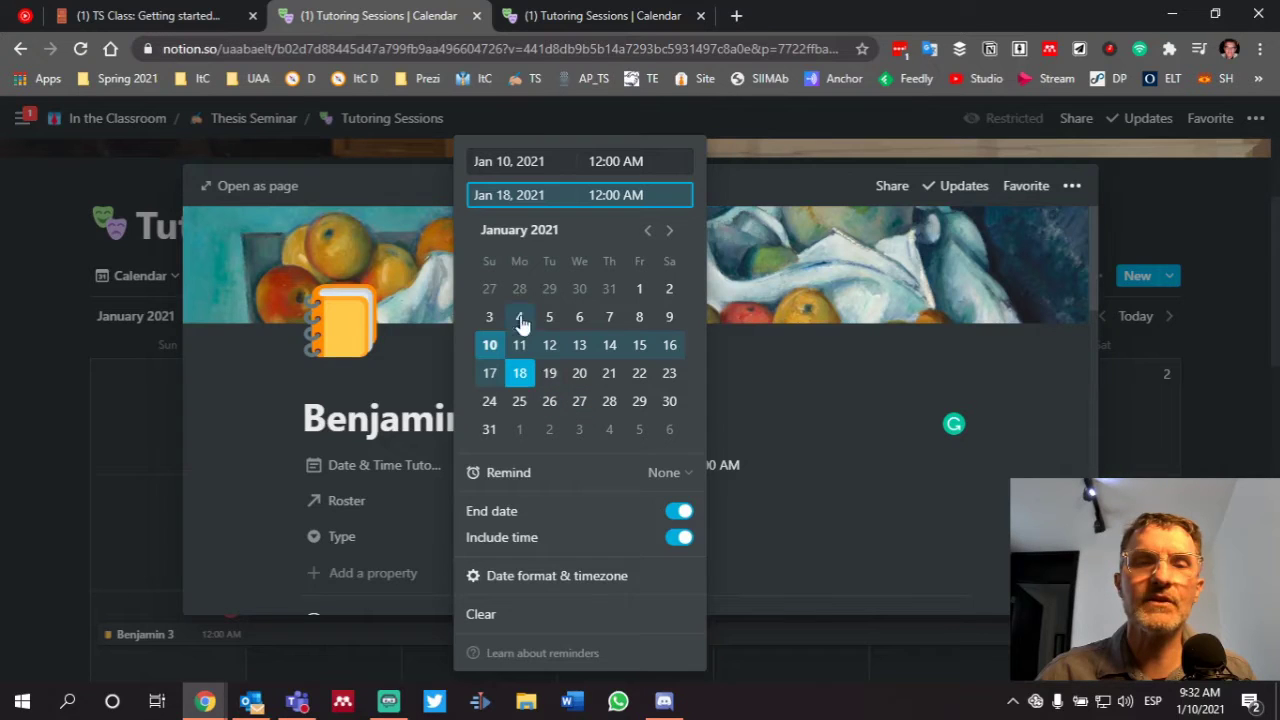
click(537, 160)
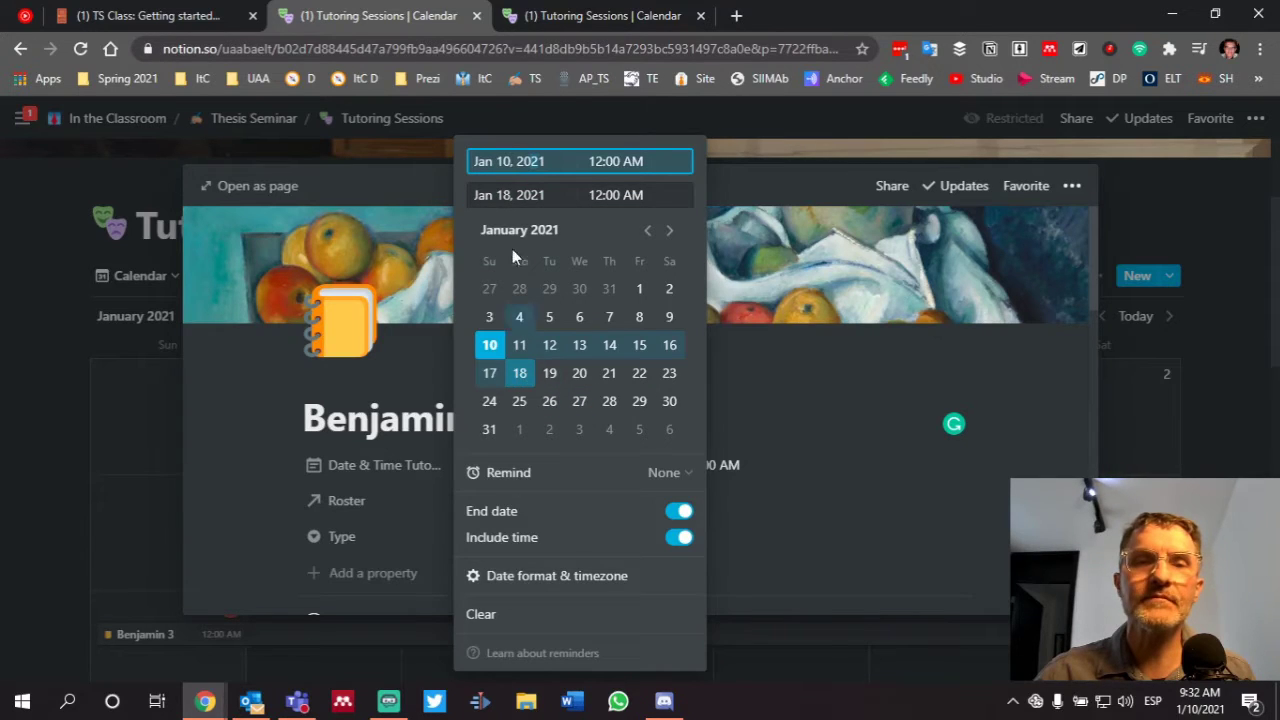
key(Tab)
click(512, 166)
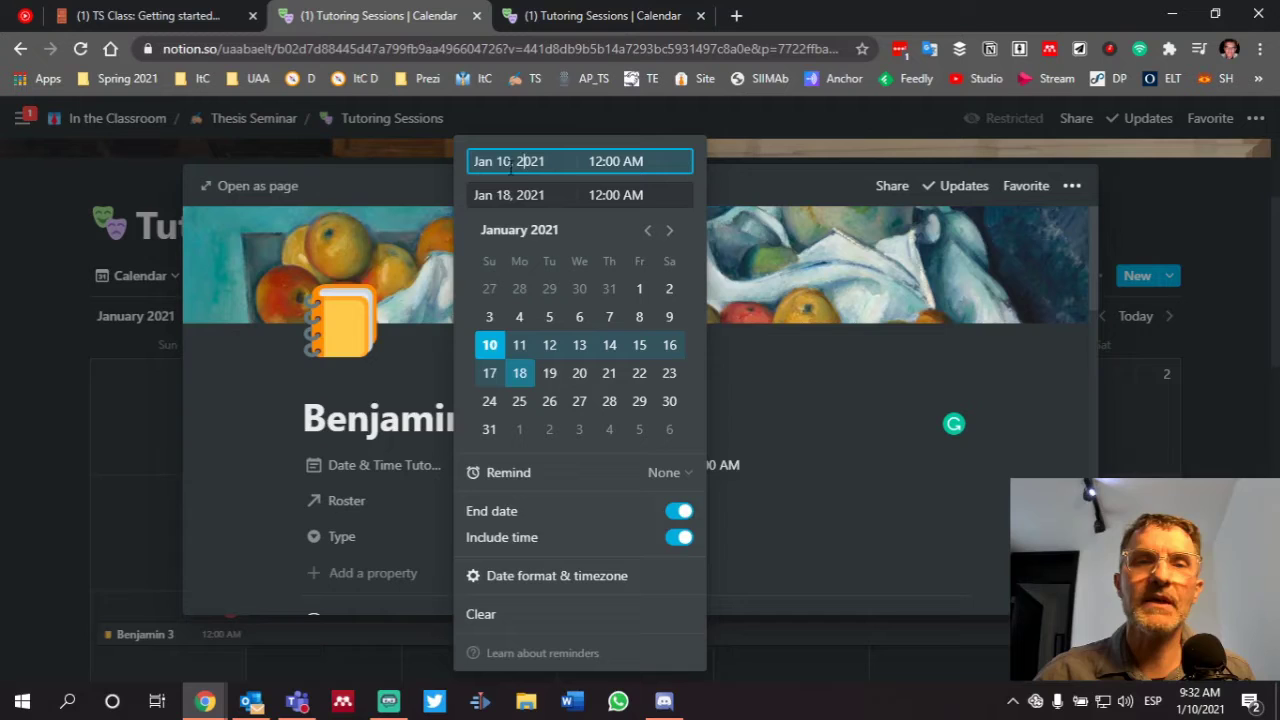
text(8)
key(Delete)
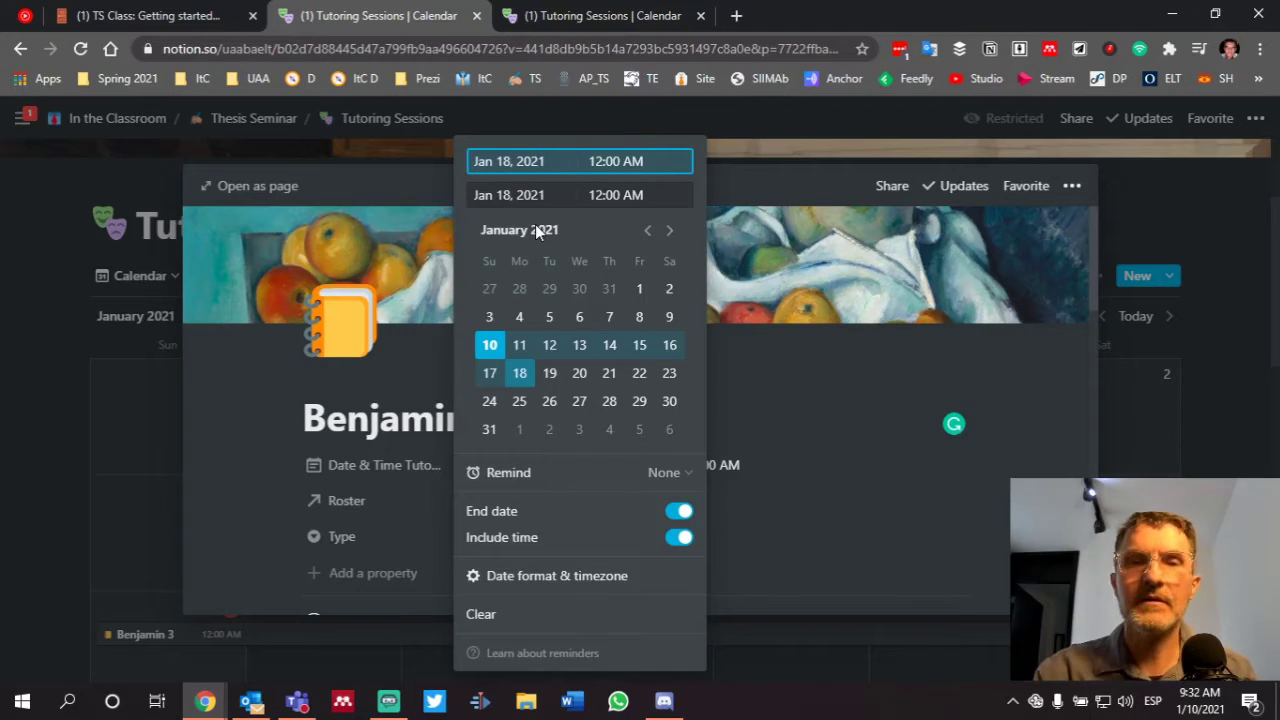
key(Return)
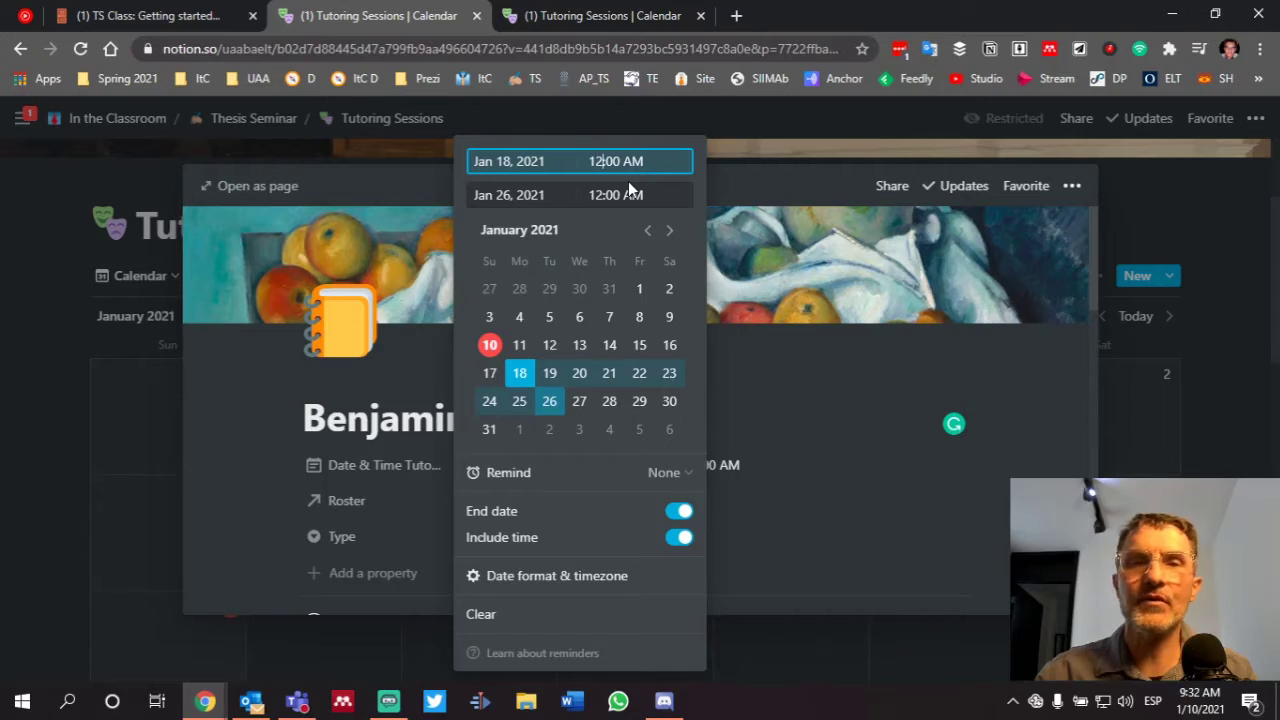
Step: Set the session to 2:00–2:30 PM with the end date also Jan 18
key(BackSpace)
key(BackSpace)
text(2)
key(Right)
key(Right)
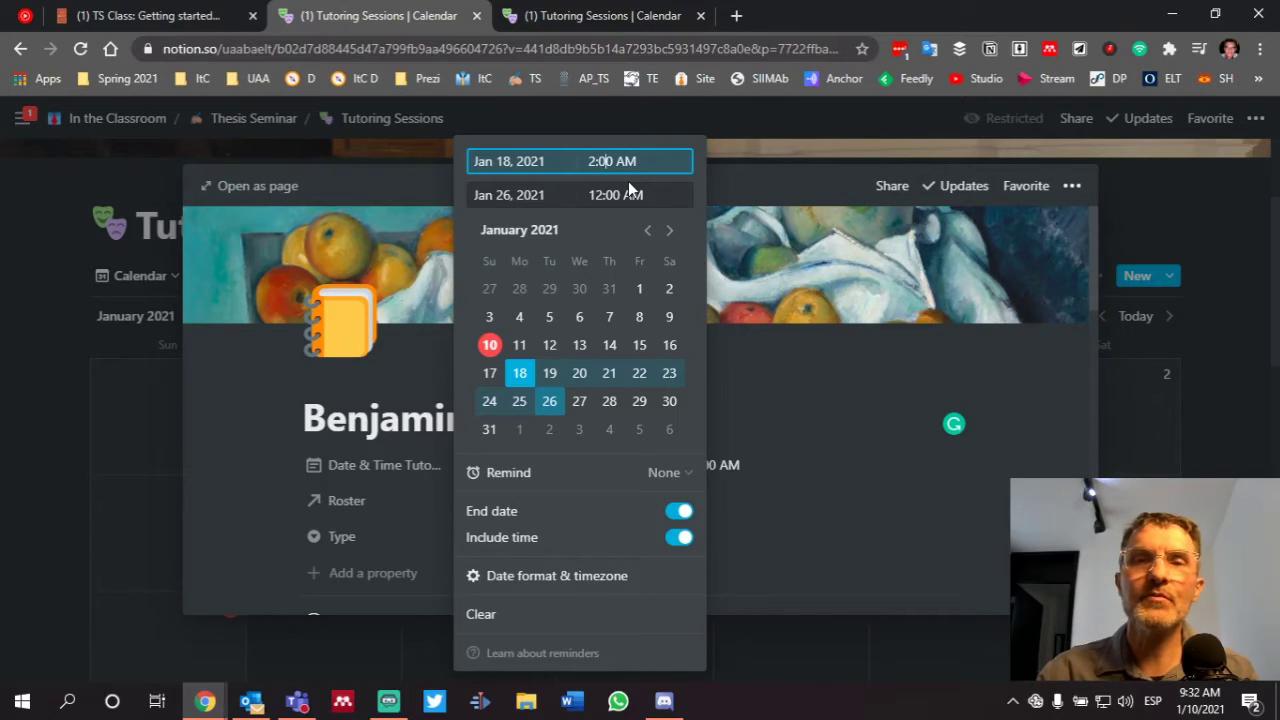
text(P)
key(Tab)
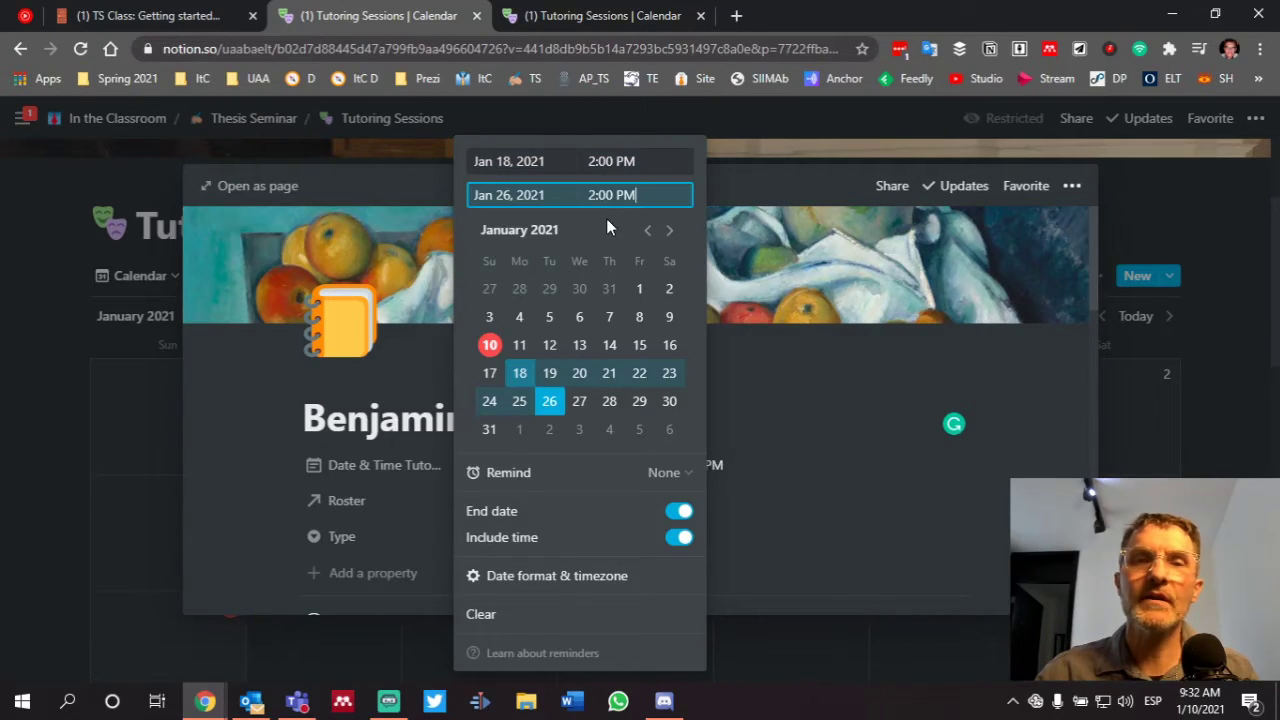
key(BackSpace)
key(BackSpace)
text(30)
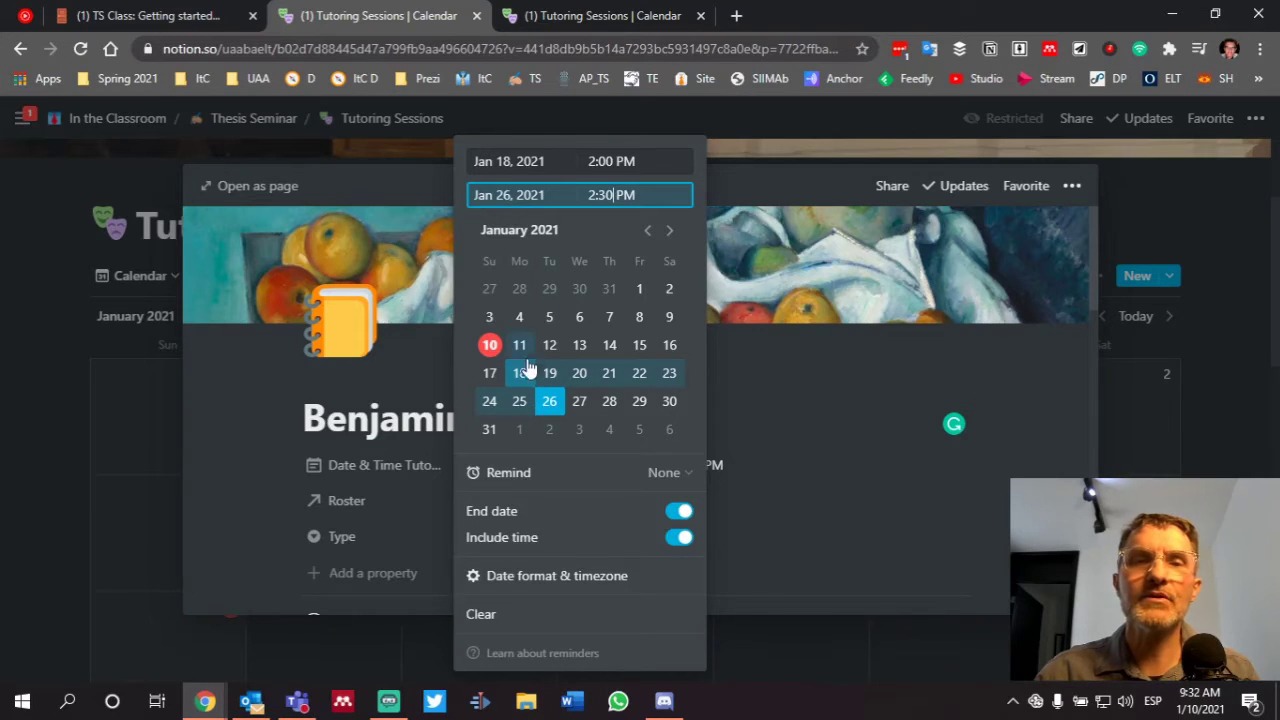
click(520, 373)
click(511, 196)
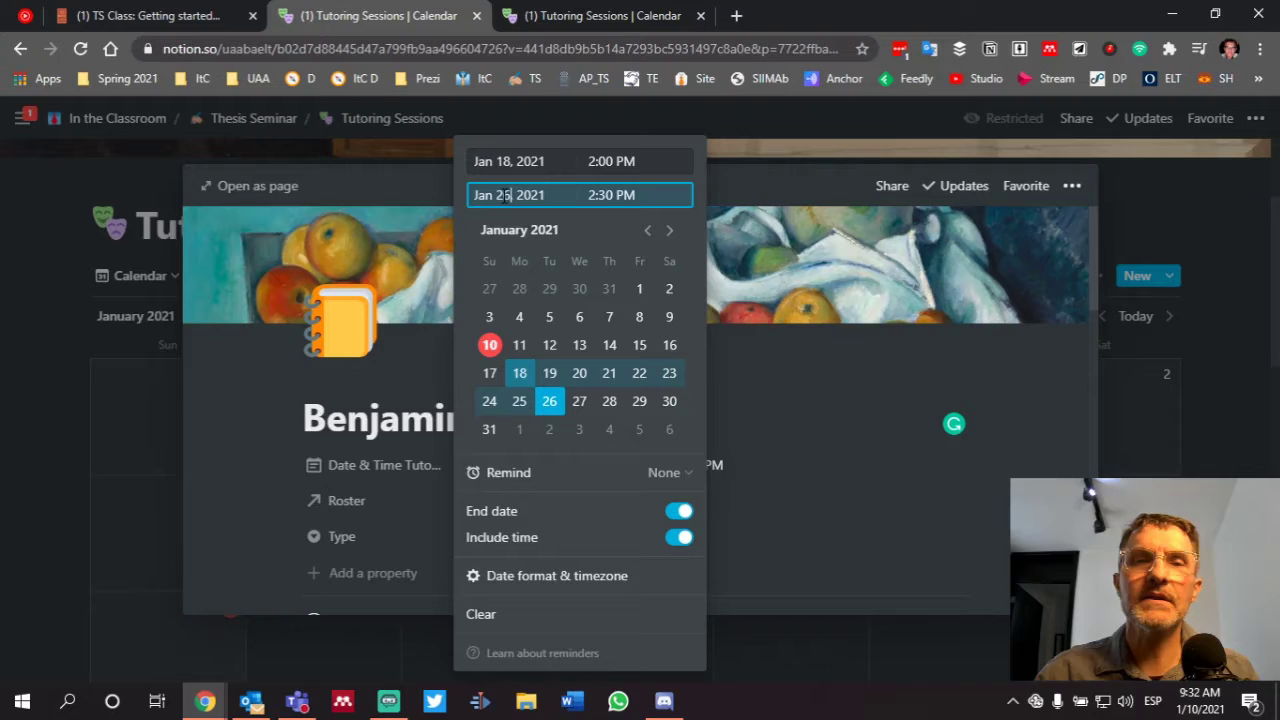
key(BackSpace)
key(BackSpace)
text(18)
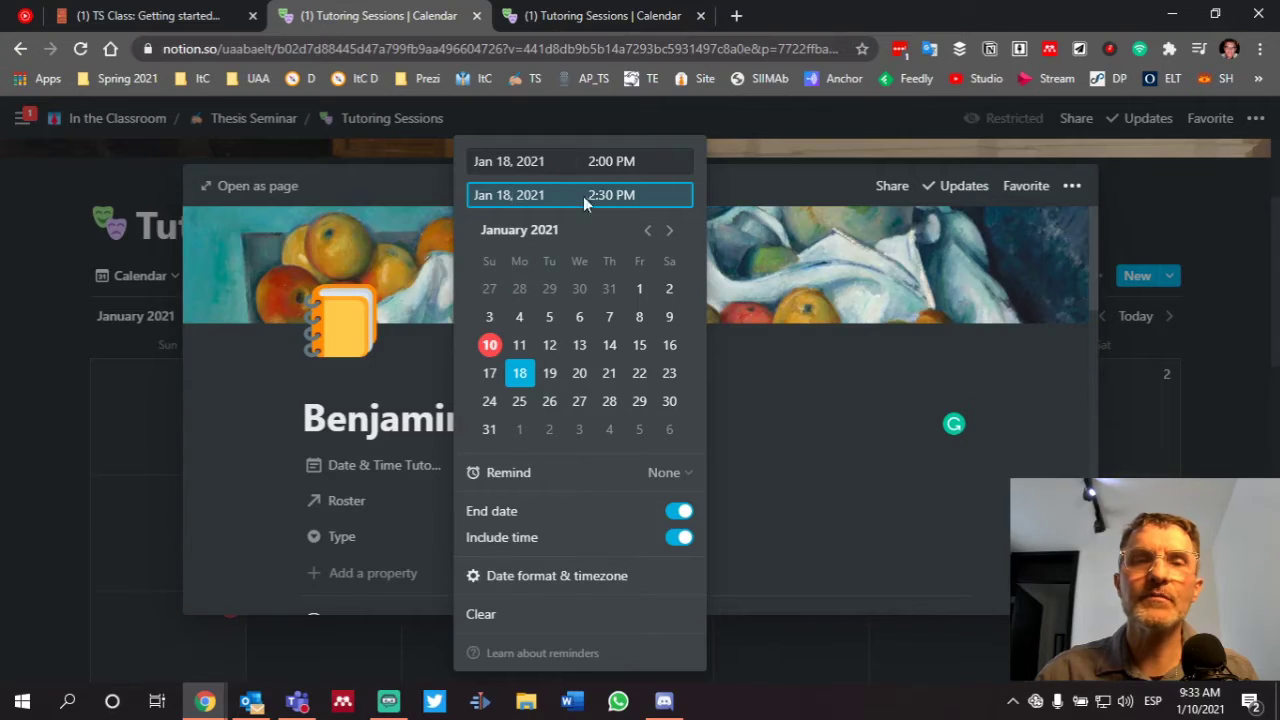
click(807, 450)
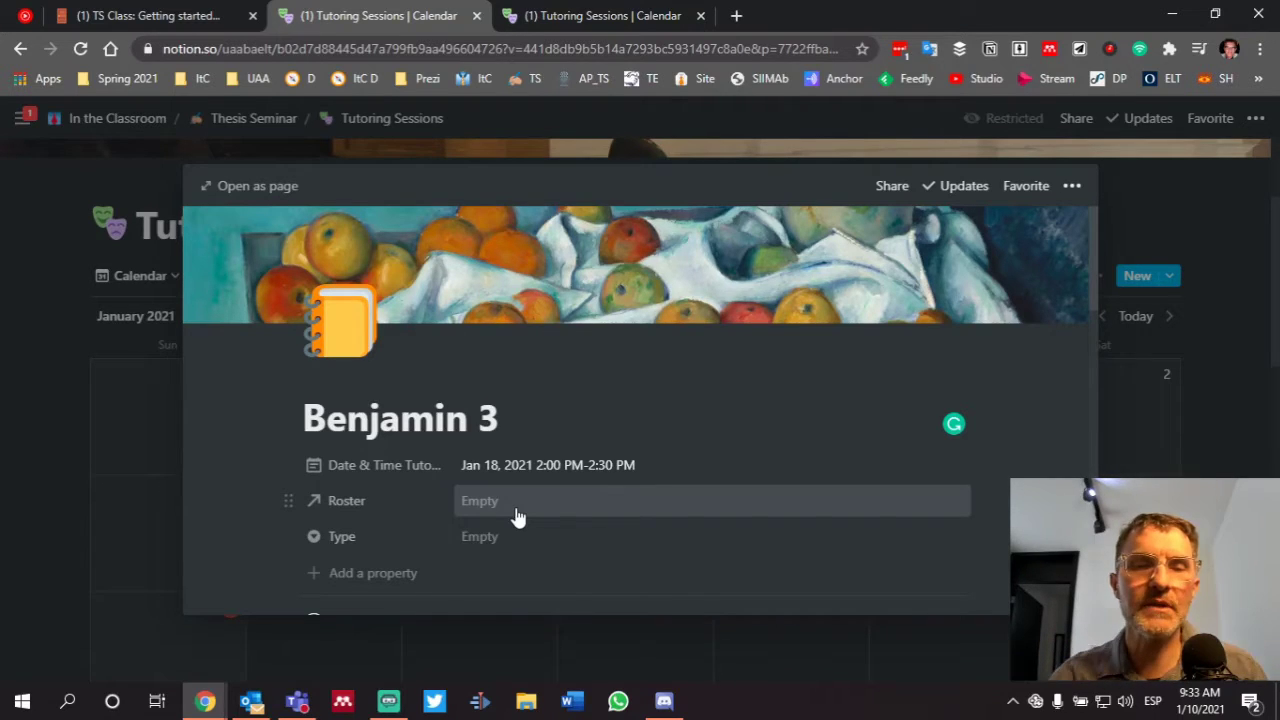
Step: Set the entry's Type to Tutoring Session and look through its reflection template
click(571, 540)
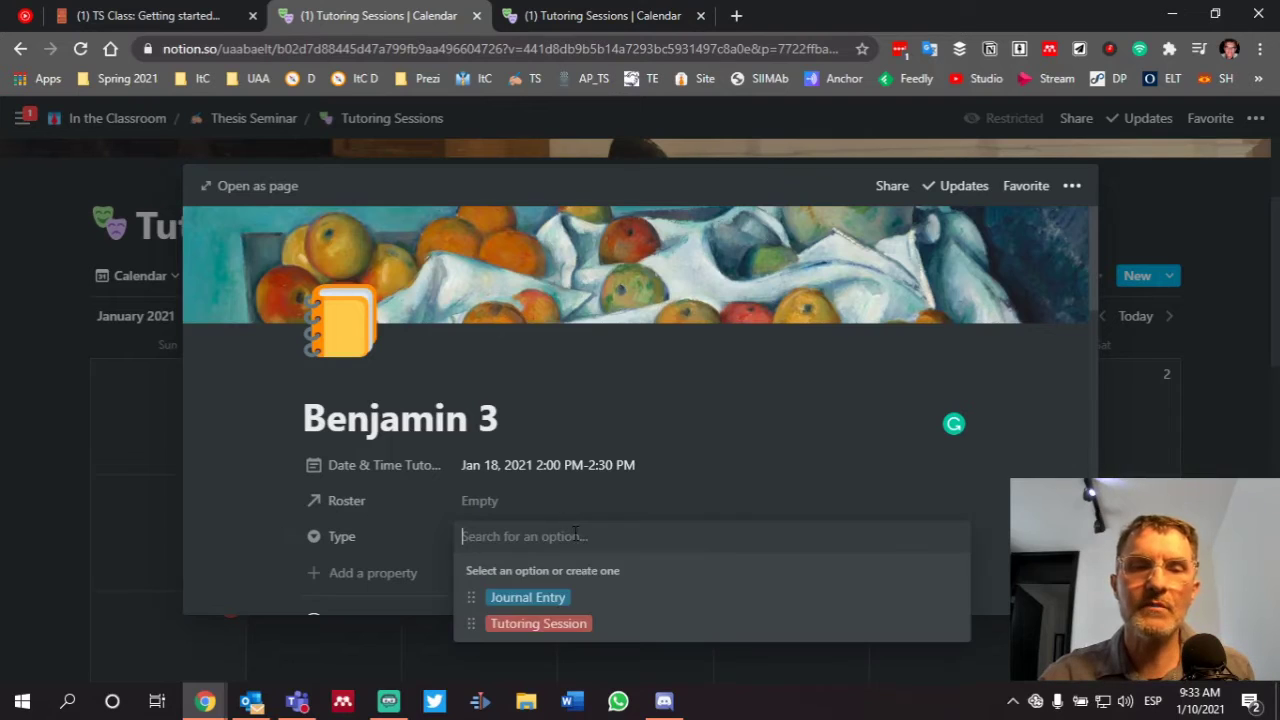
click(509, 627)
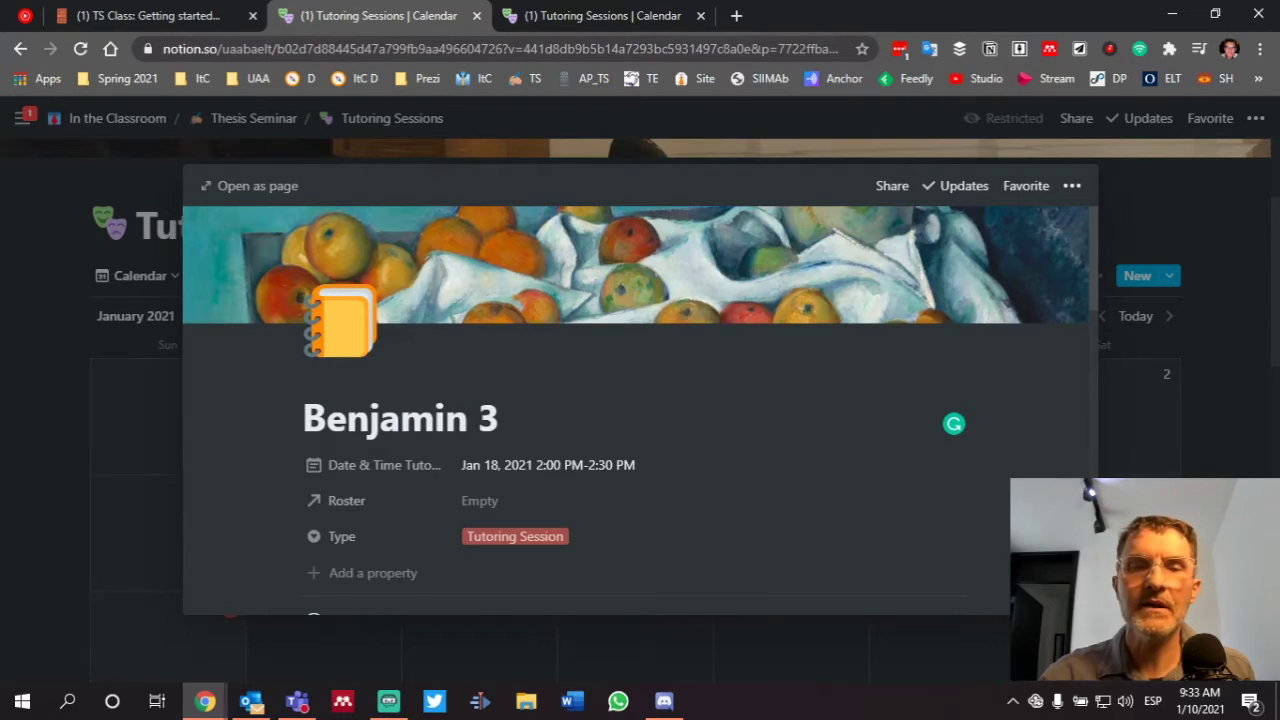
scroll(598, 502, down, 8)
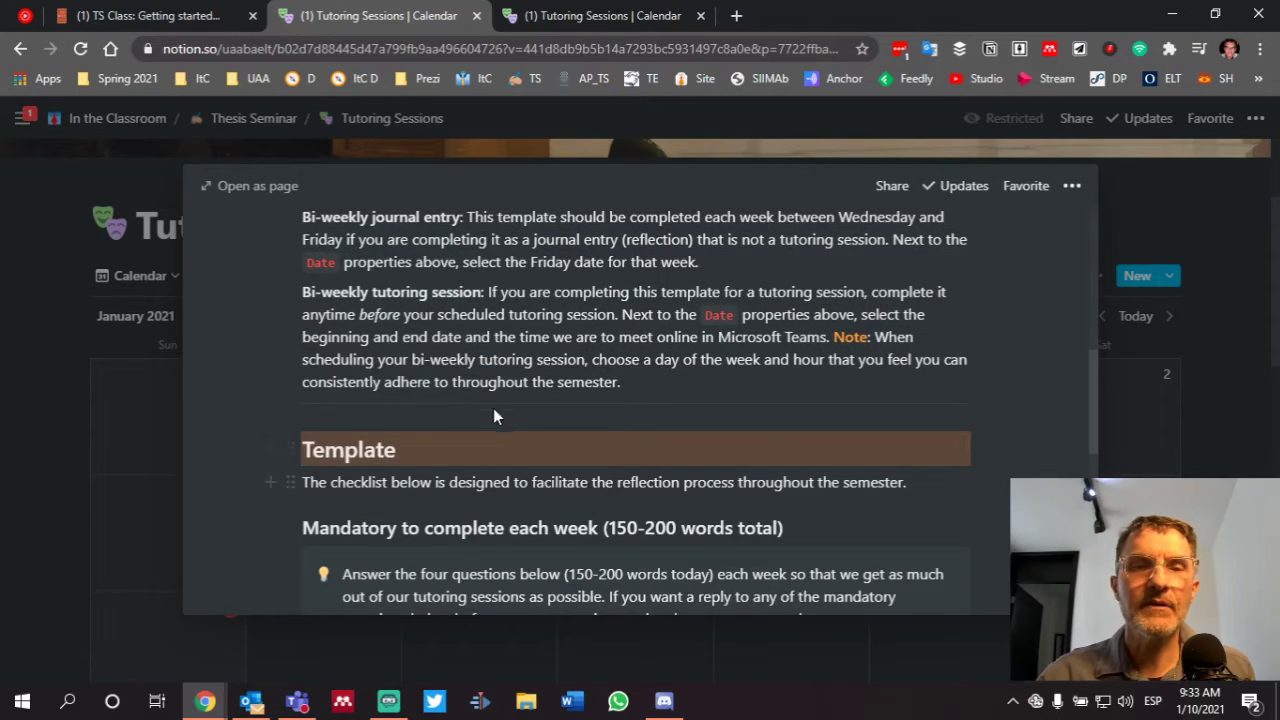
scroll(494, 410, down, 4)
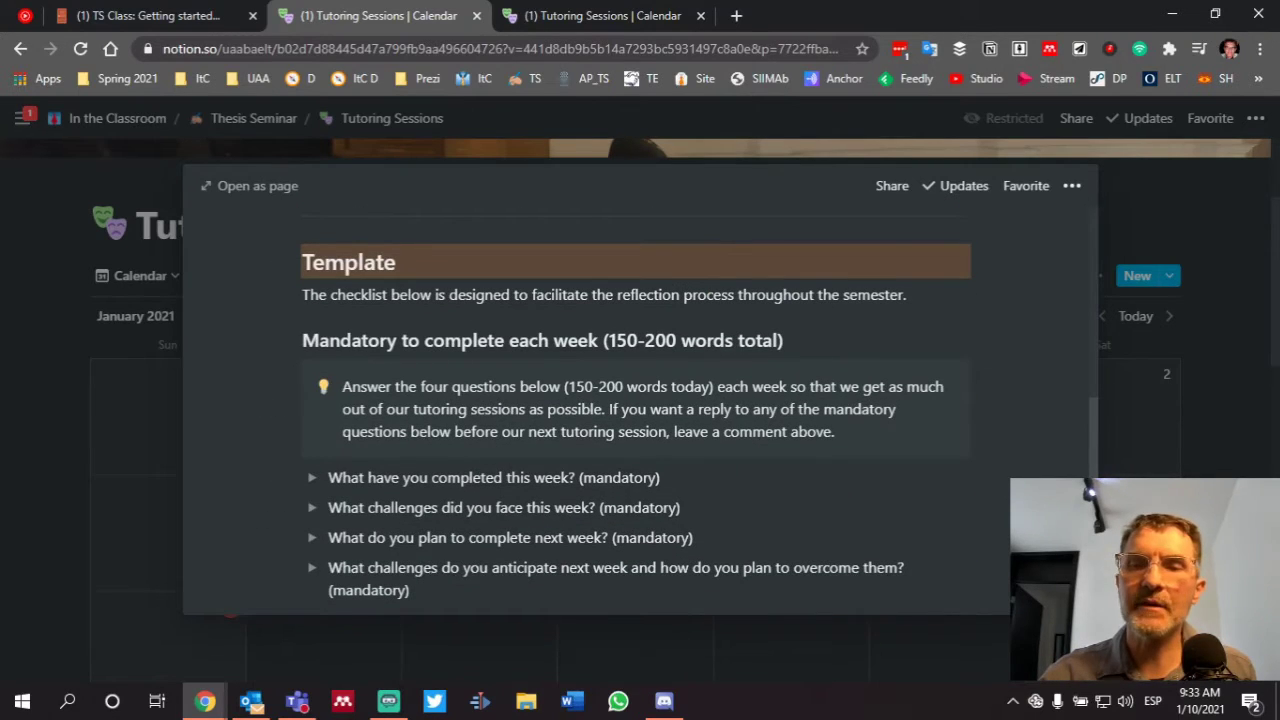
Step: Close the entry and scroll the calendar to confirm Jan 18's three tutoring entries
click(1213, 478)
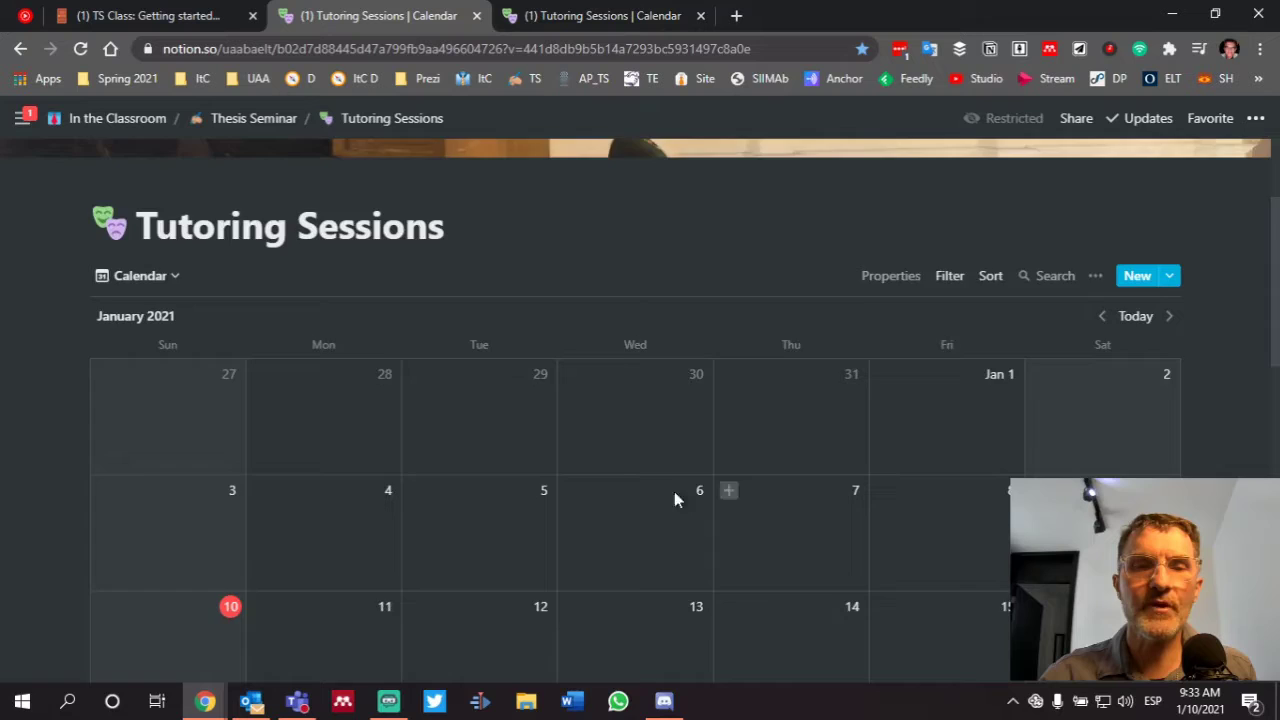
scroll(640, 505, down, 4)
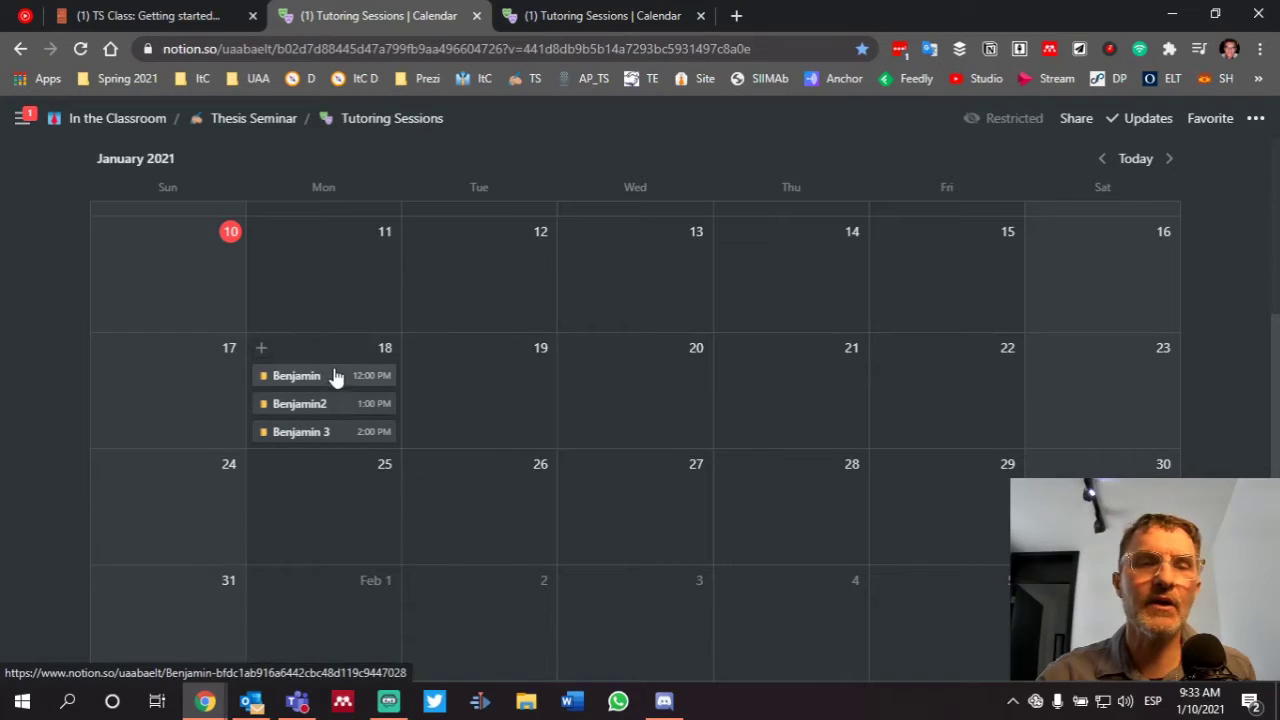
scroll(742, 455, up, 3)
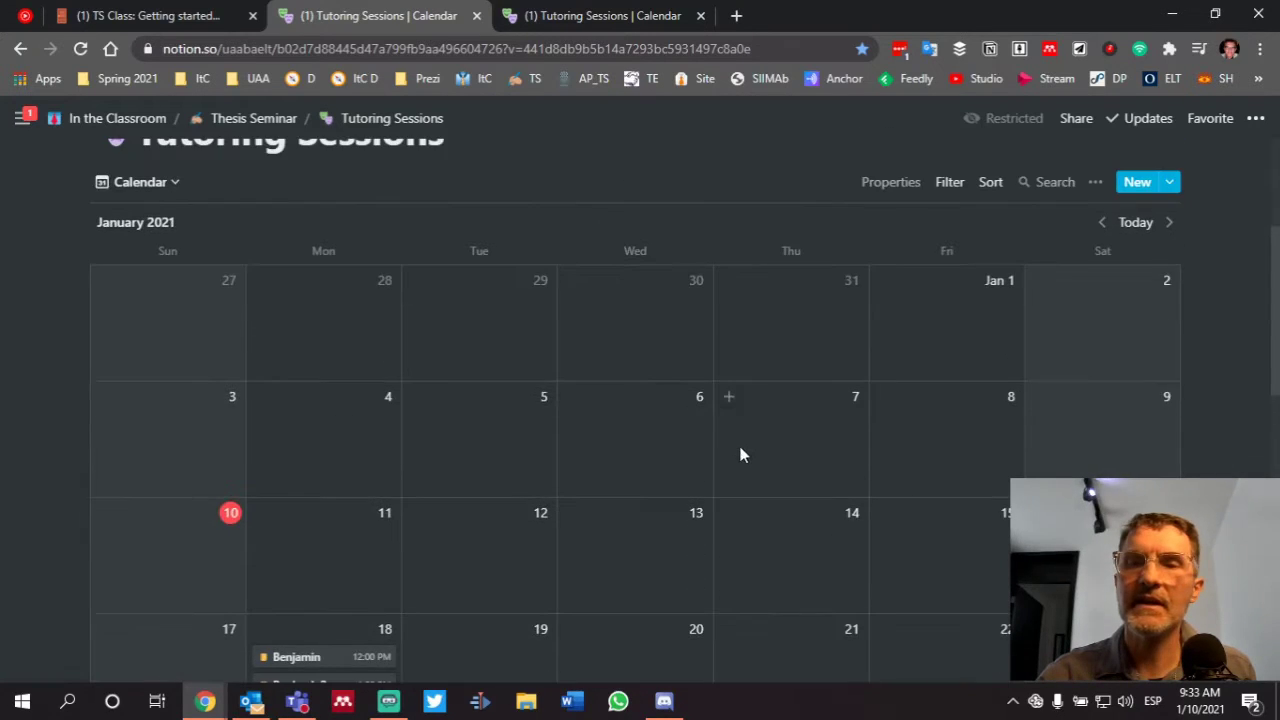
scroll(740, 455, down, 3)
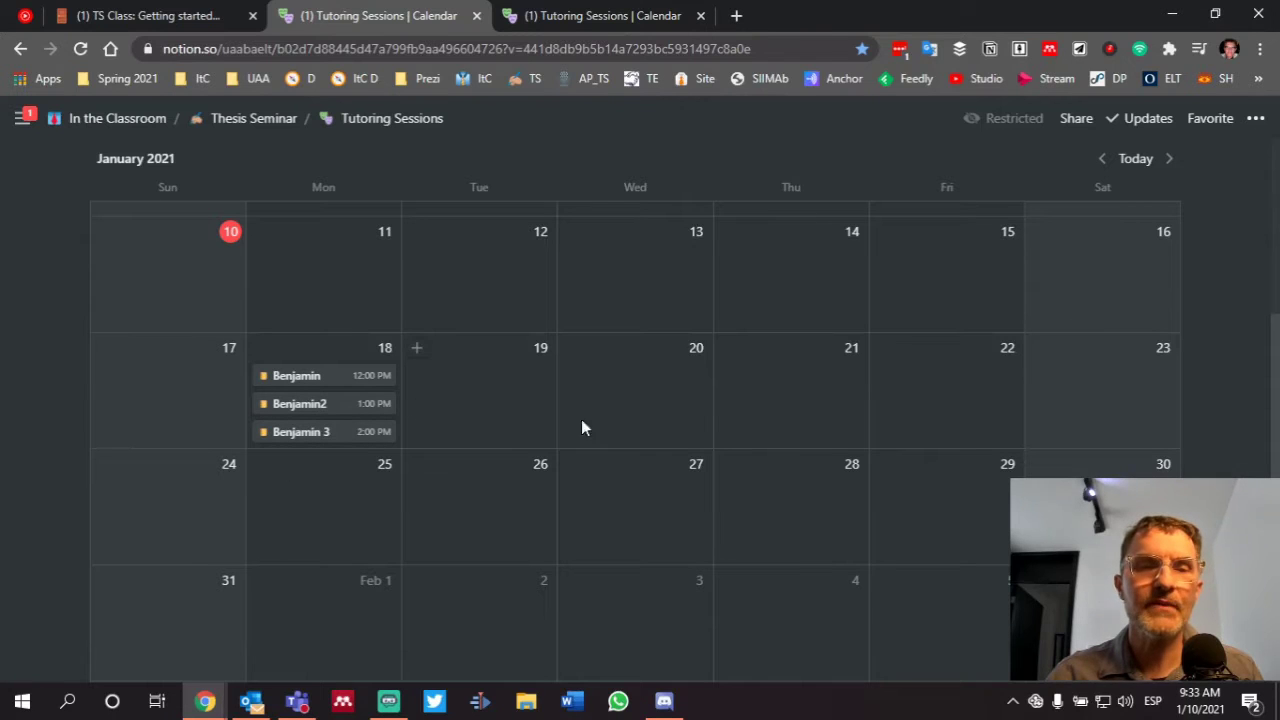
scroll(1078, 450, up, 3)
scroll(1072, 444, down, 2)
scroll(843, 467, down, 1)
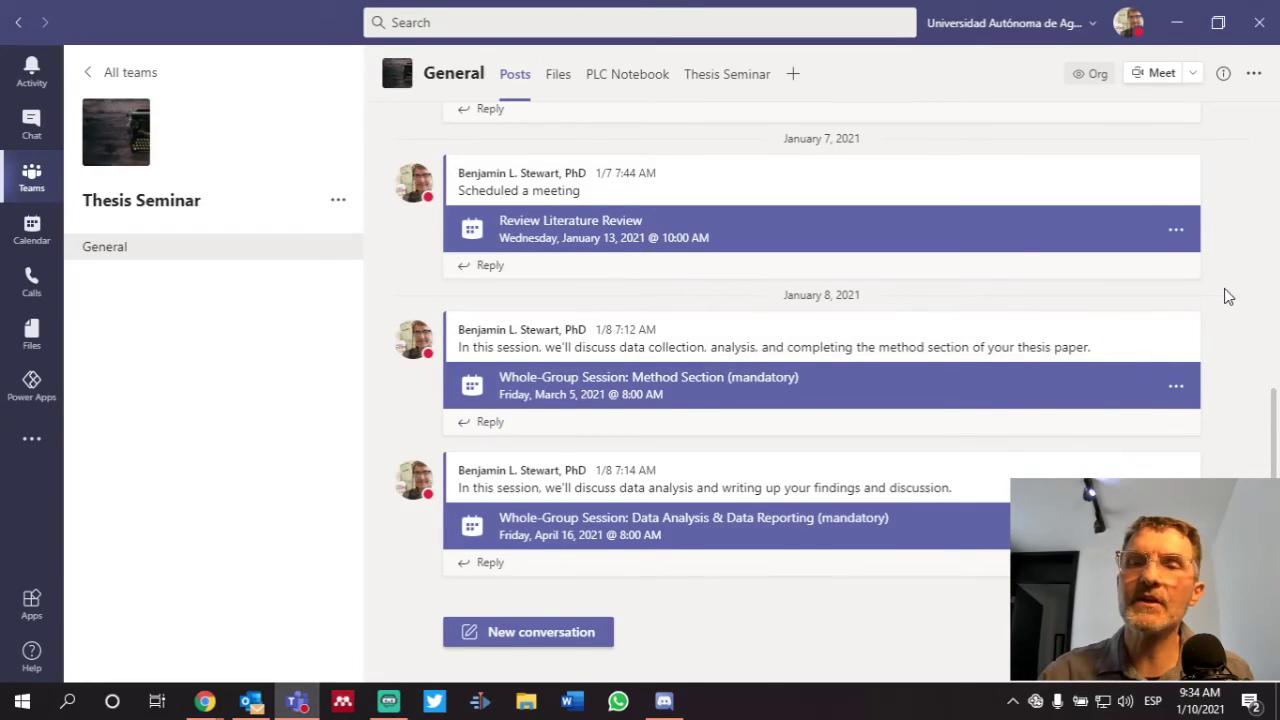
scroll(750, 545, up, 4)
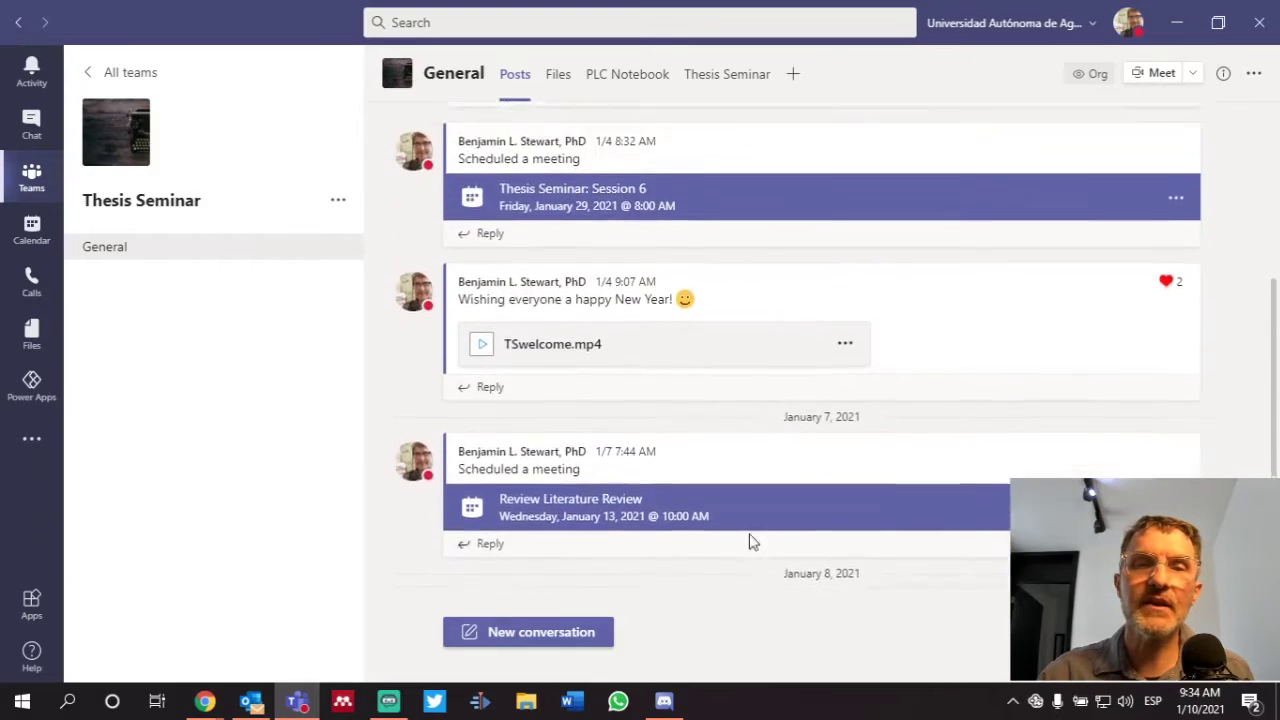
scroll(753, 533, down, 4)
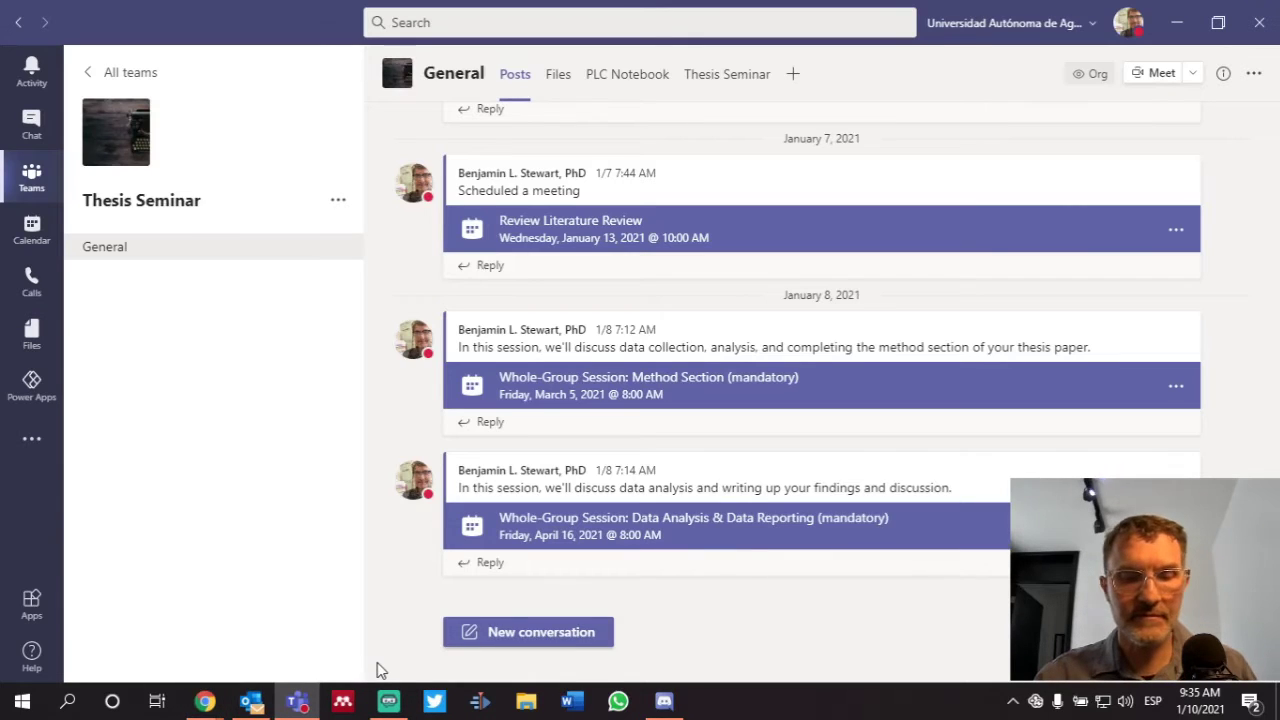
key(alt+Tab)
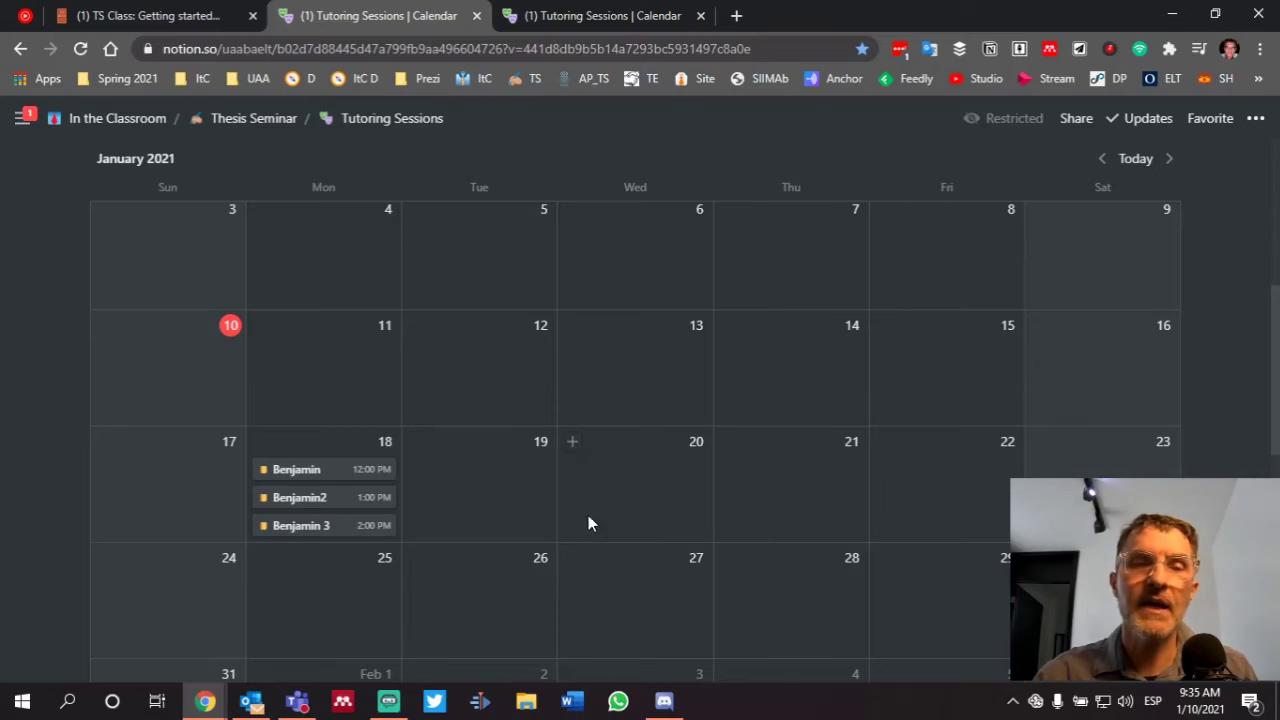
key(alt+Tab)
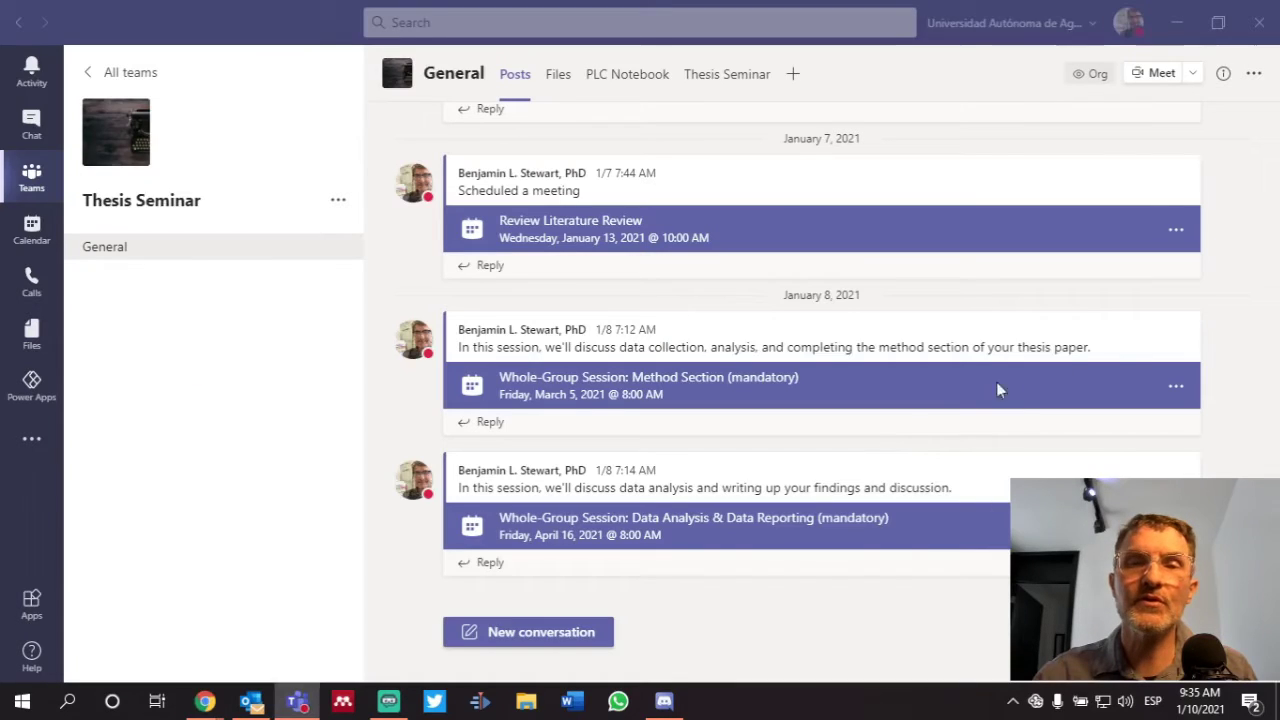
click(1193, 74)
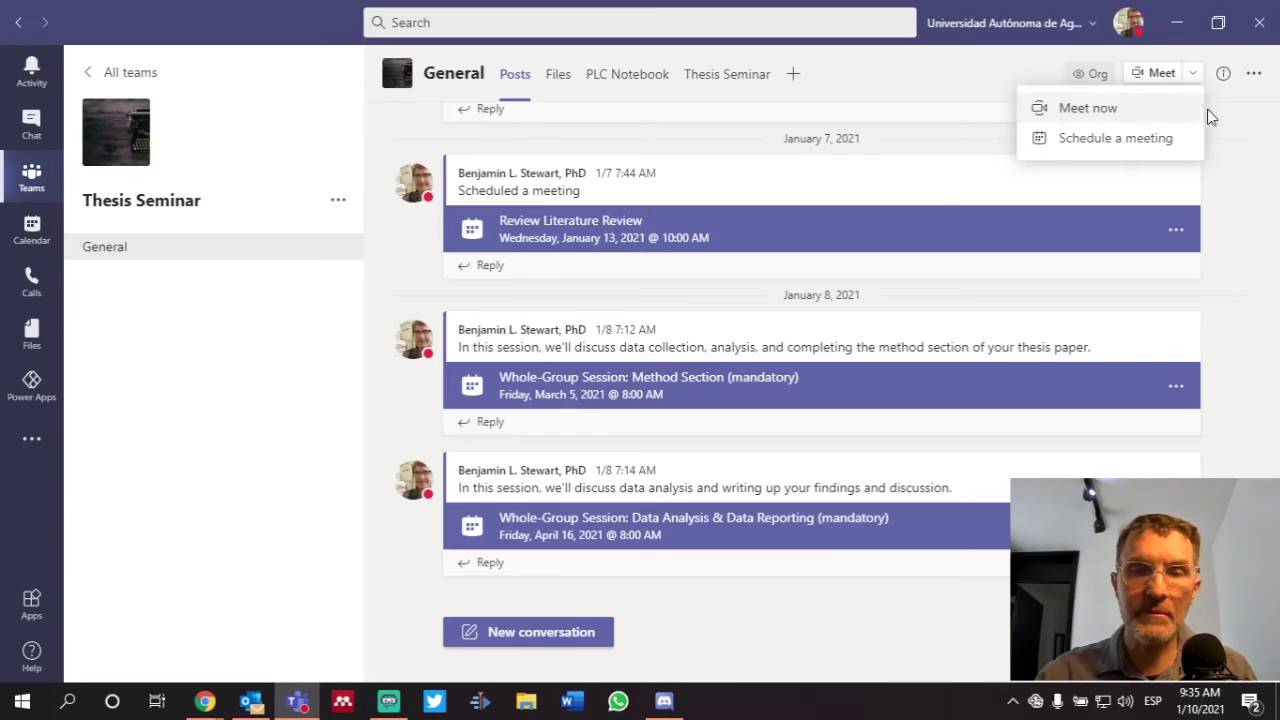
click(1250, 340)
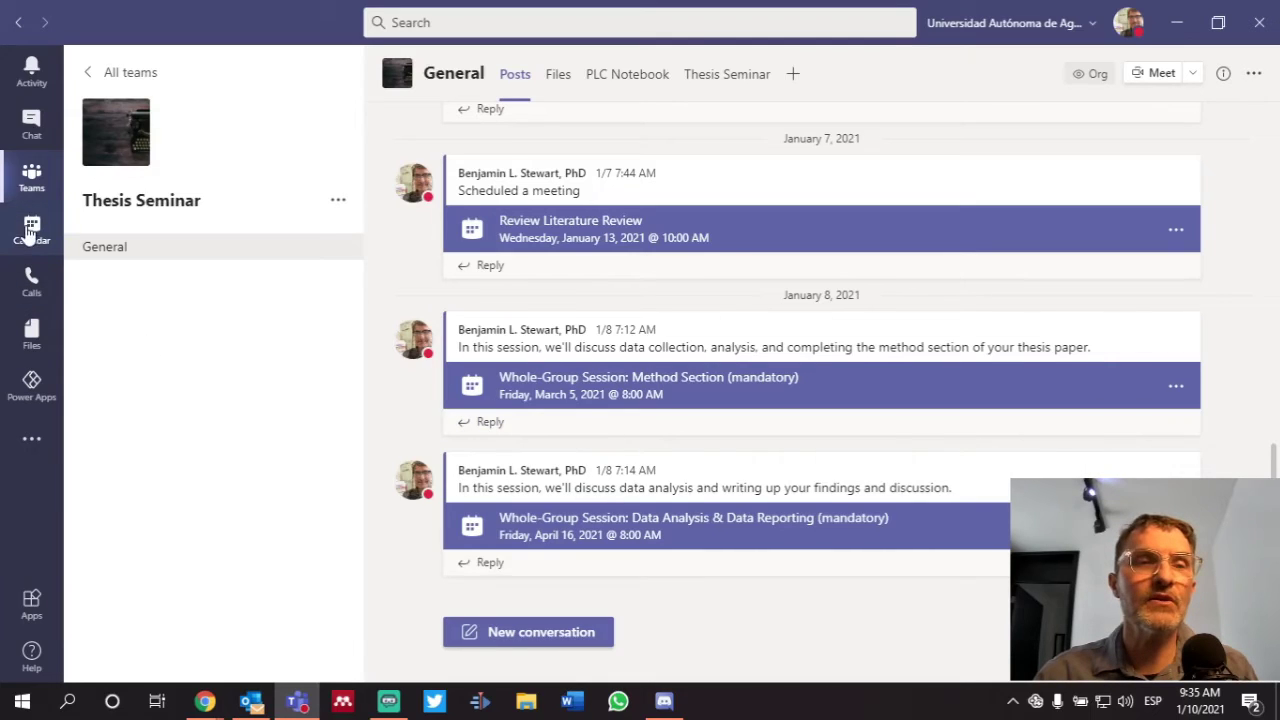
Step: Open the Teams calendar and advance two weeks to January 24–30
click(50, 245)
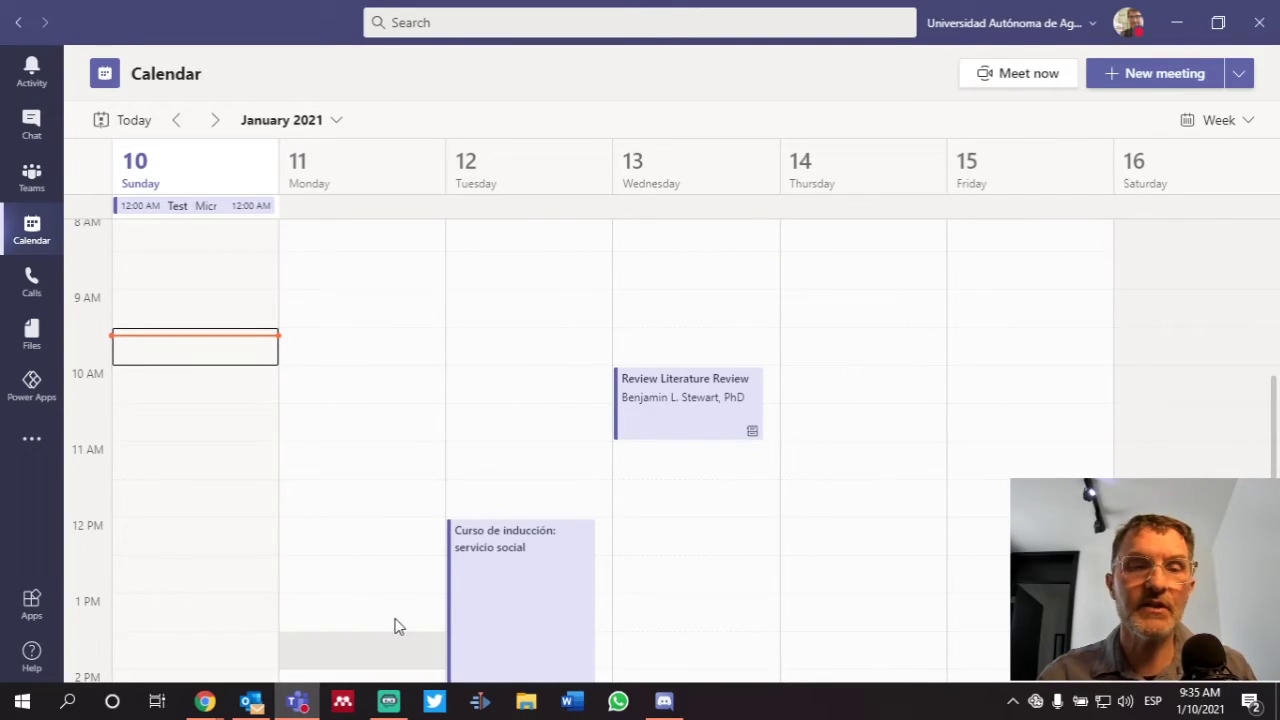
key(alt+Tab)
key(alt+Tab)
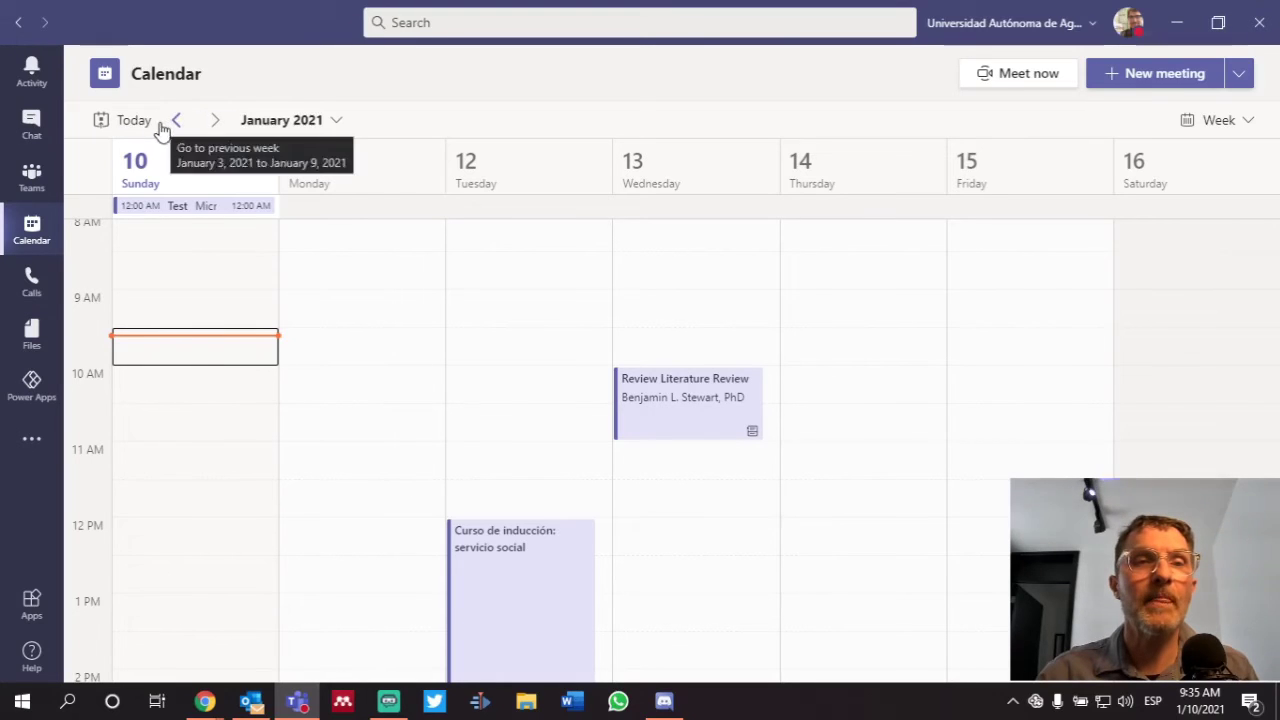
click(215, 122)
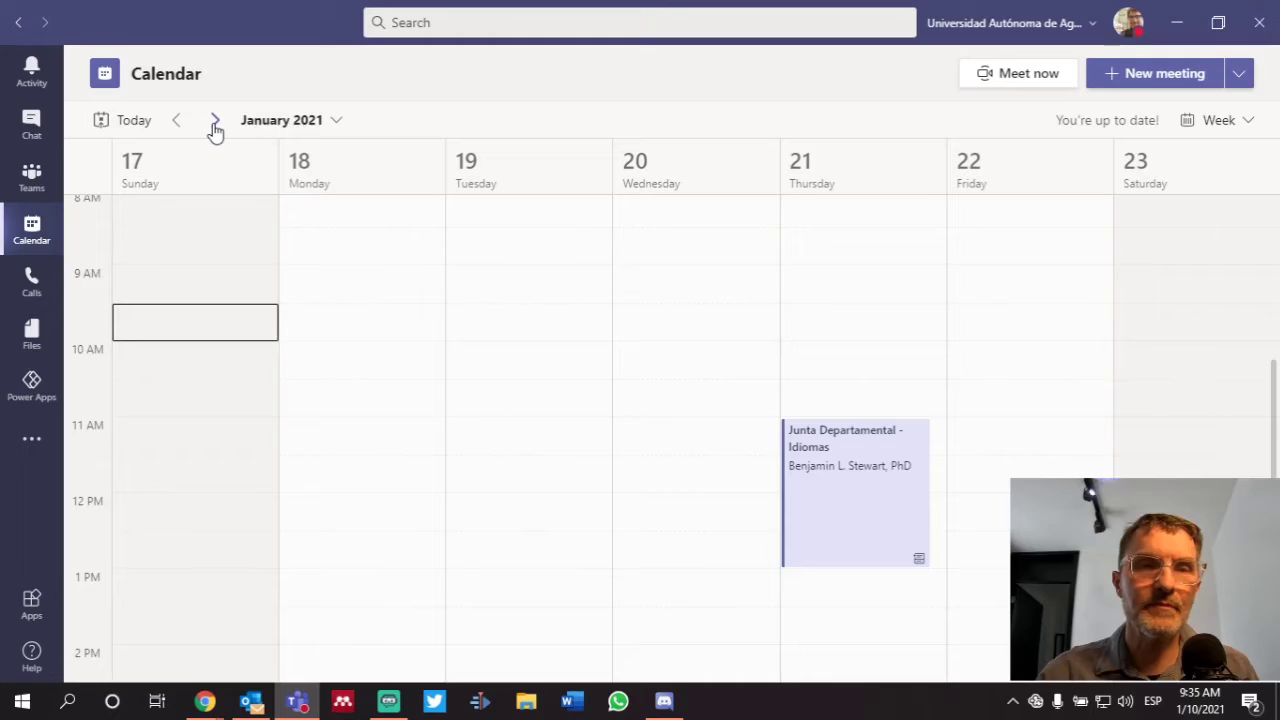
click(214, 125)
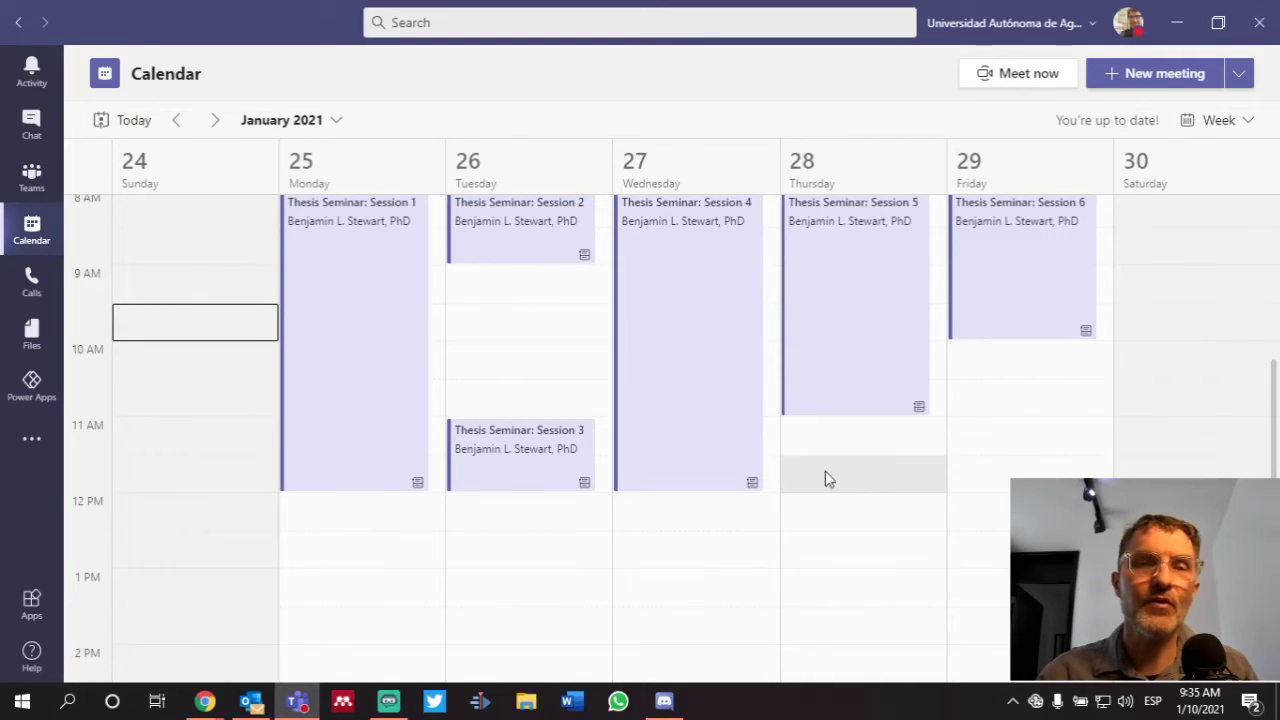
Step: Scroll the January 24–30 week to view Thesis Seminar Sessions 1–6
scroll(800, 480, up, 1)
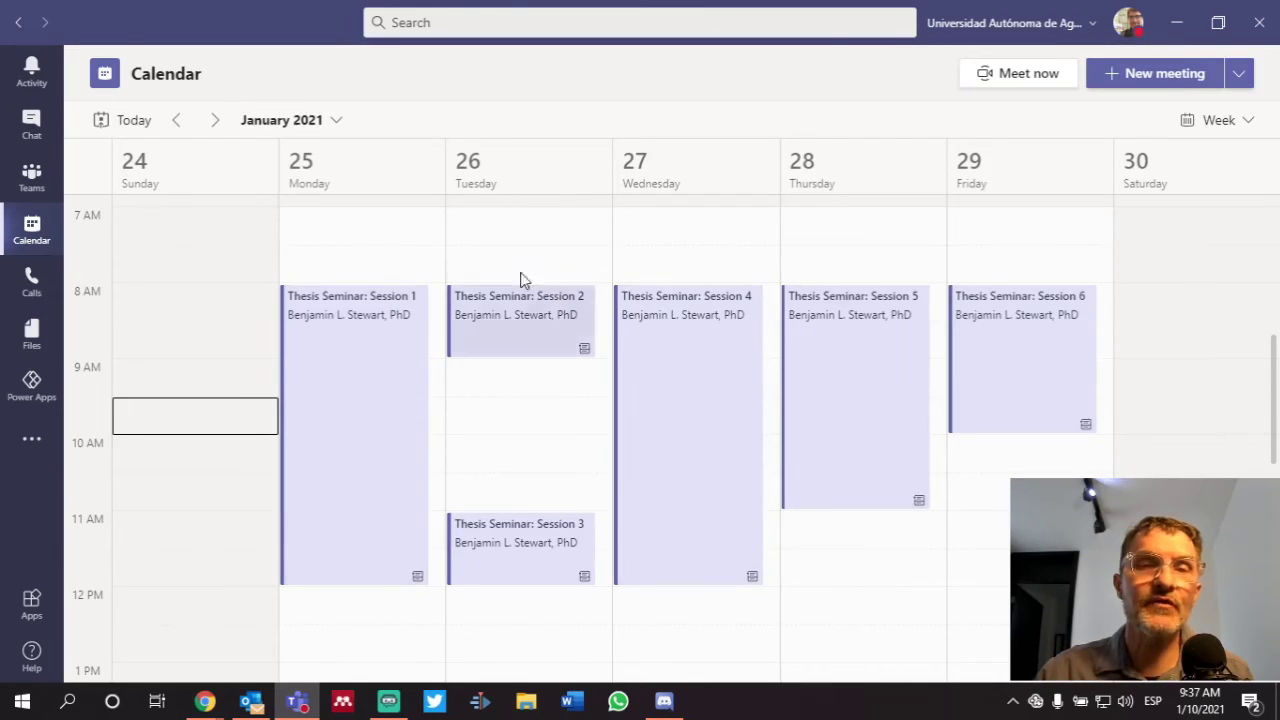
Step: Review the Thesis Seminar General channel's session posts, then return to the January 10–16 calendar week
click(32, 176)
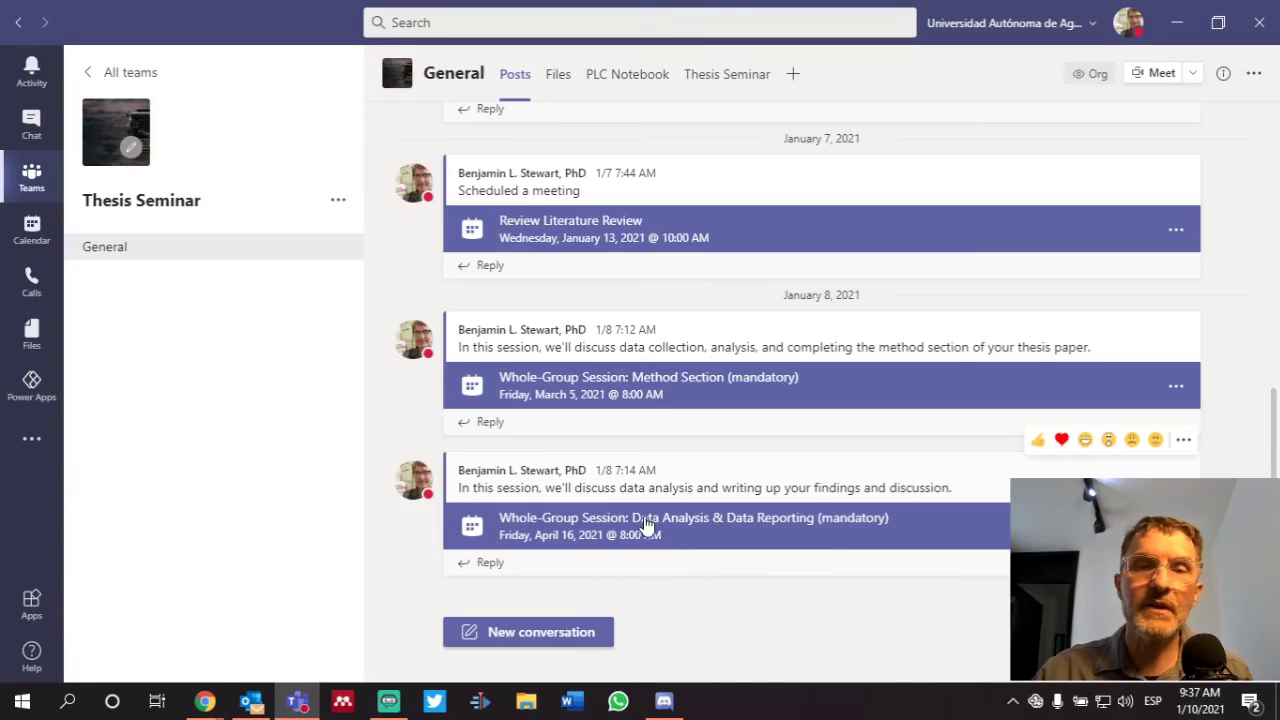
scroll(630, 470, up, 3)
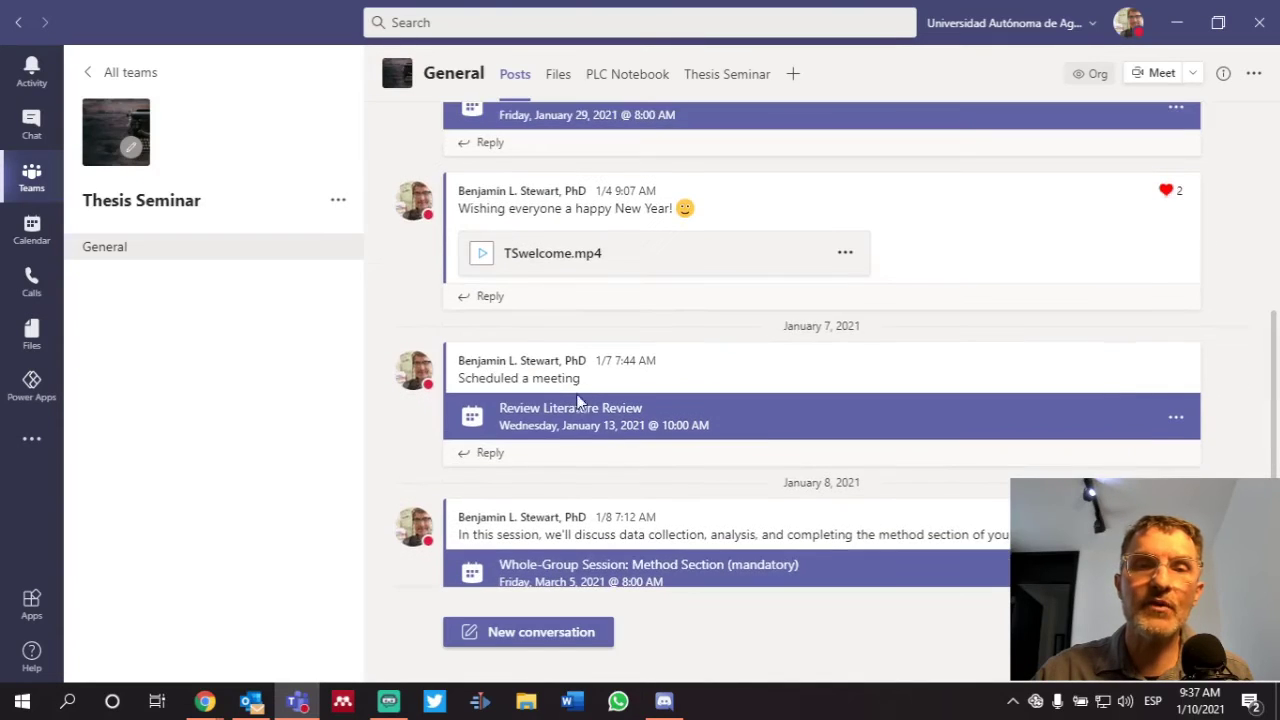
scroll(586, 394, down, 3)
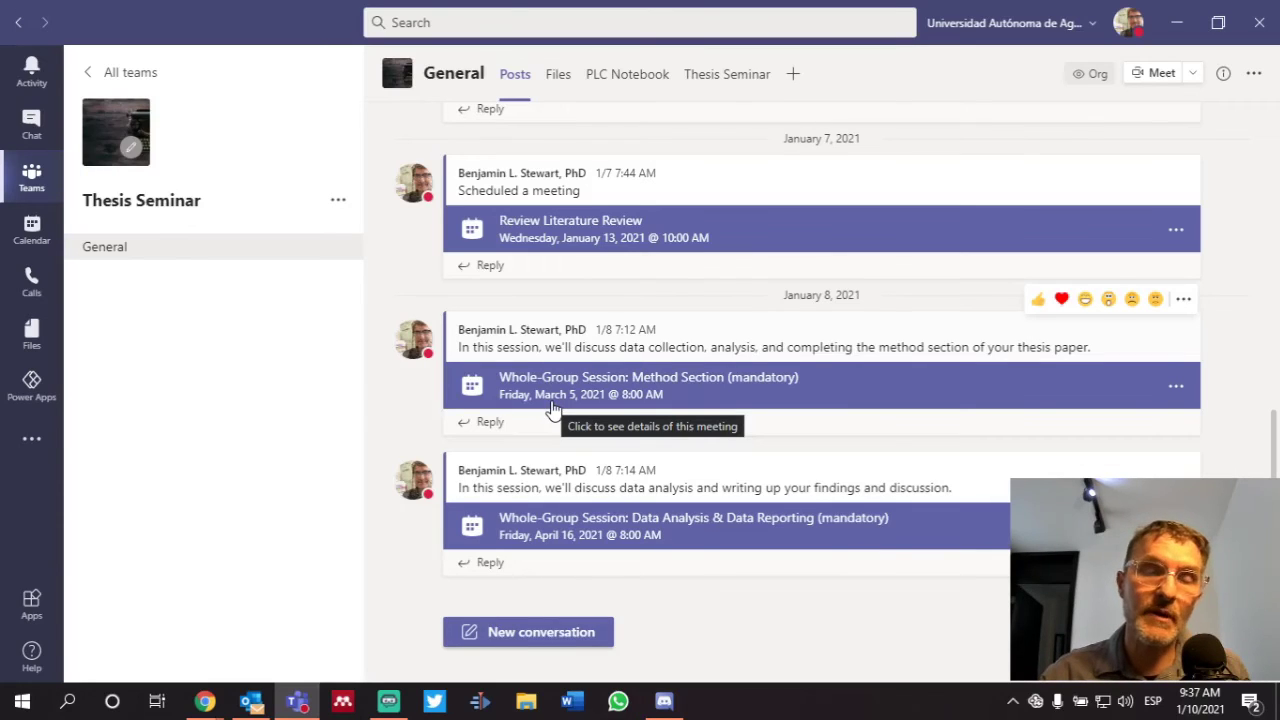
click(551, 408)
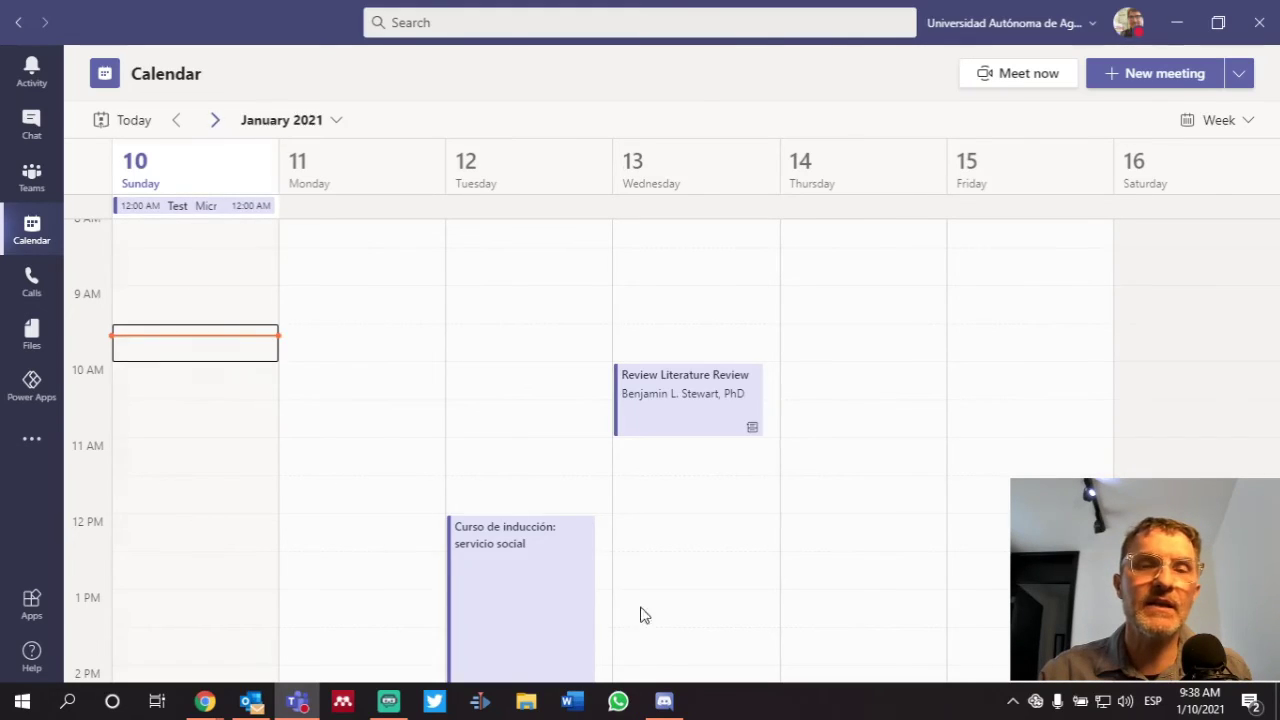
Step: Show the January 24–30 week and compare it with the Notion tutoring calendar
scroll(660, 614, down, 5)
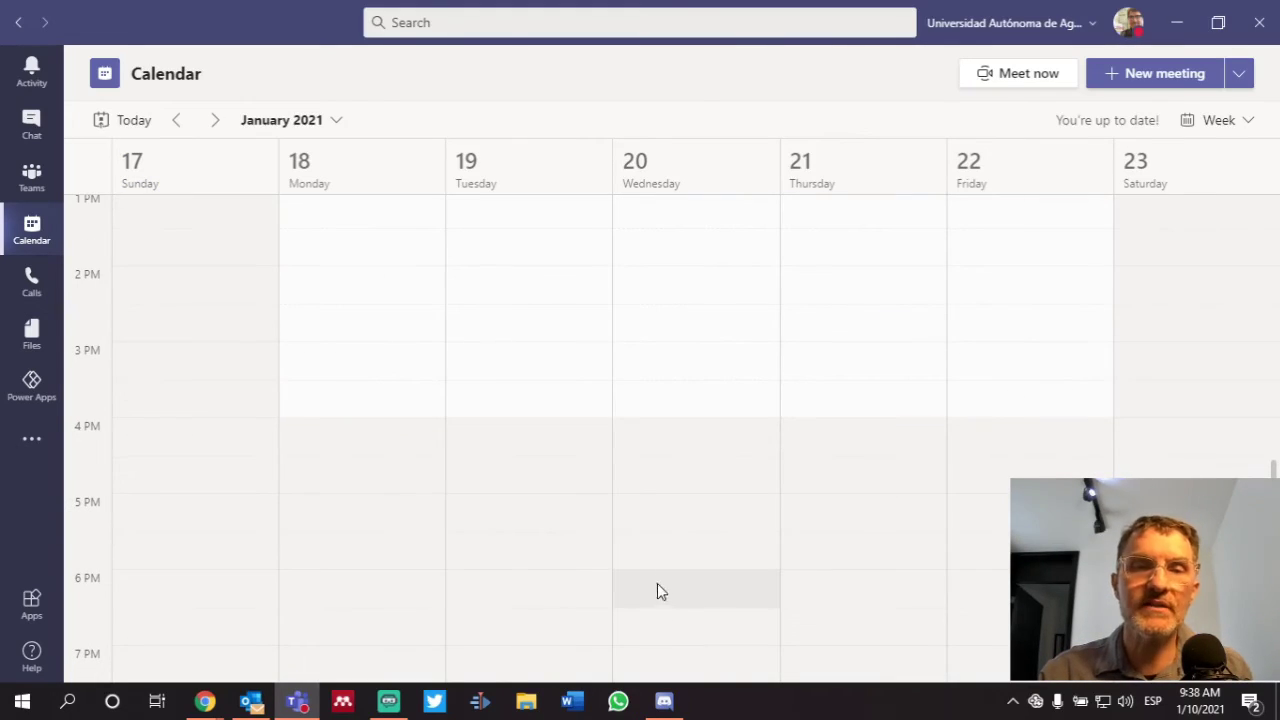
scroll(657, 590, up, 4)
click(214, 120)
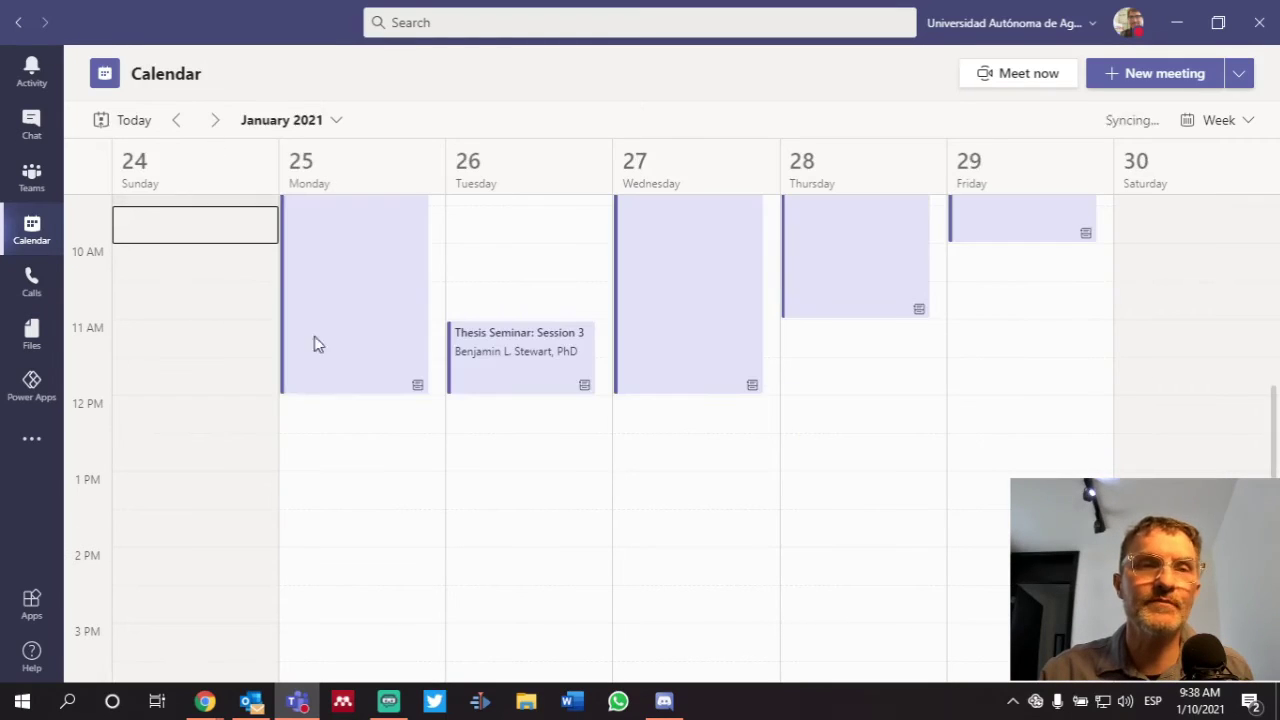
scroll(603, 477, up, 3)
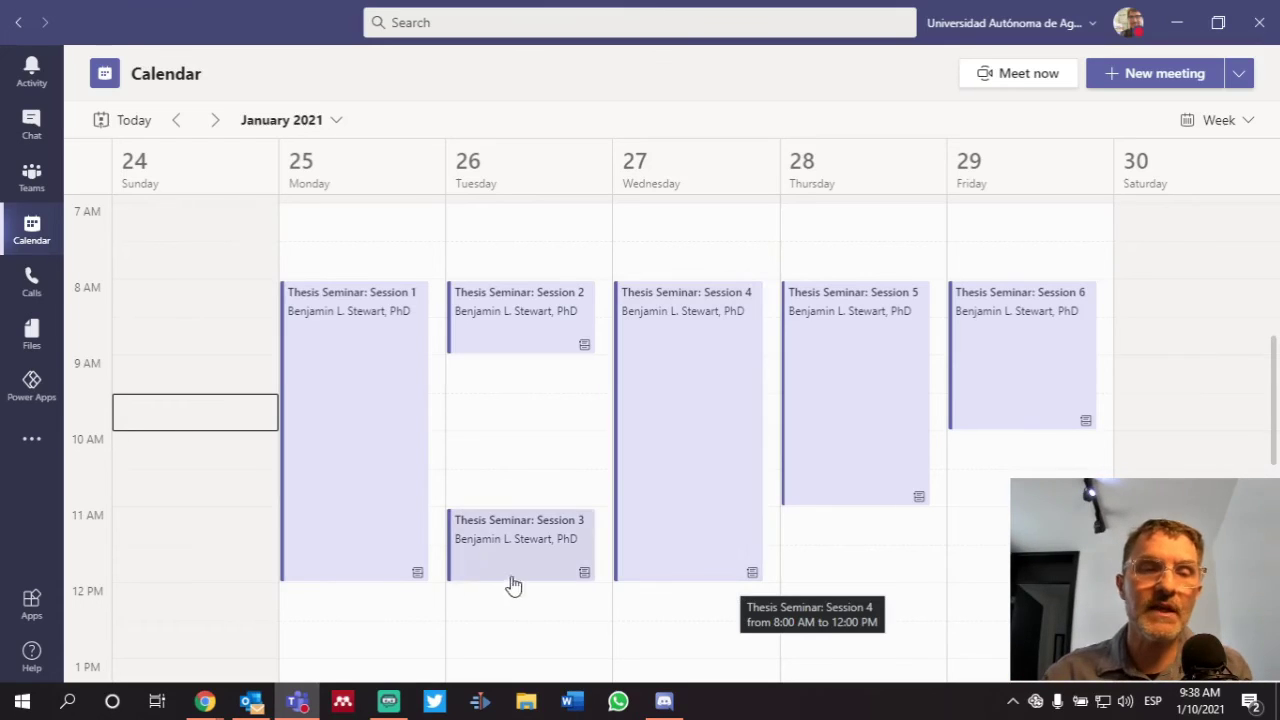
key(alt+Tab)
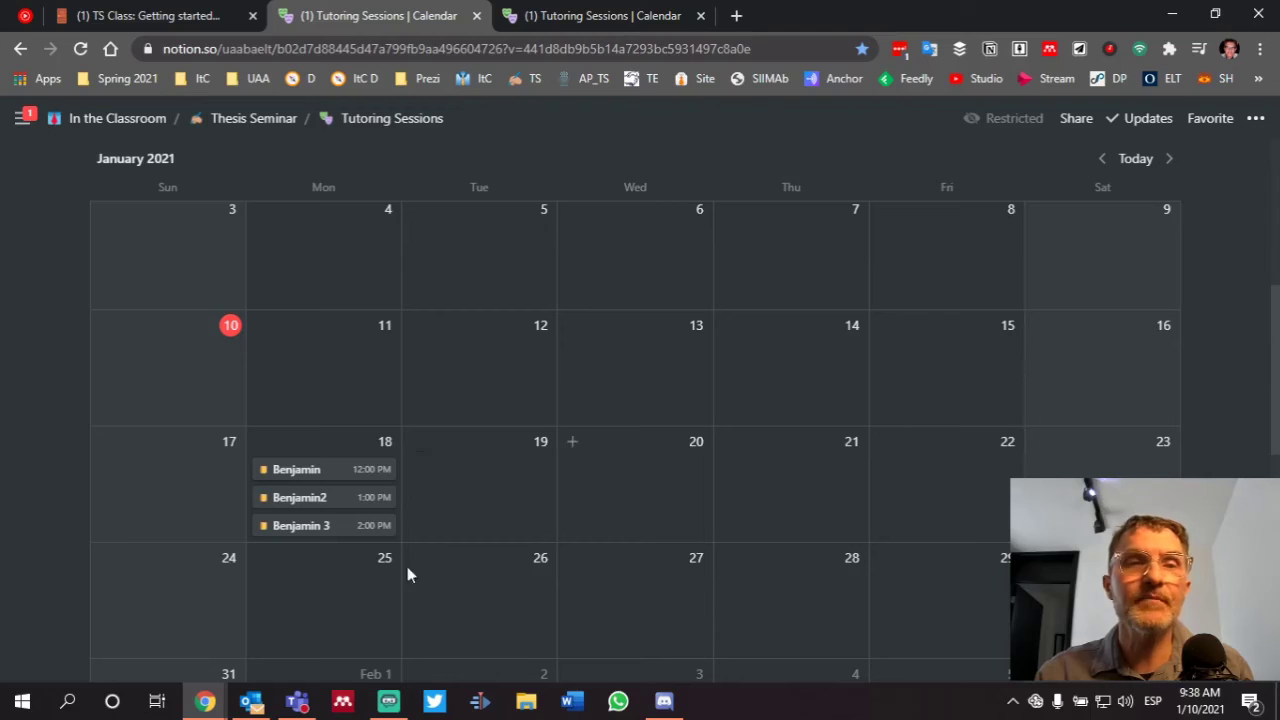
key(alt+Tab)
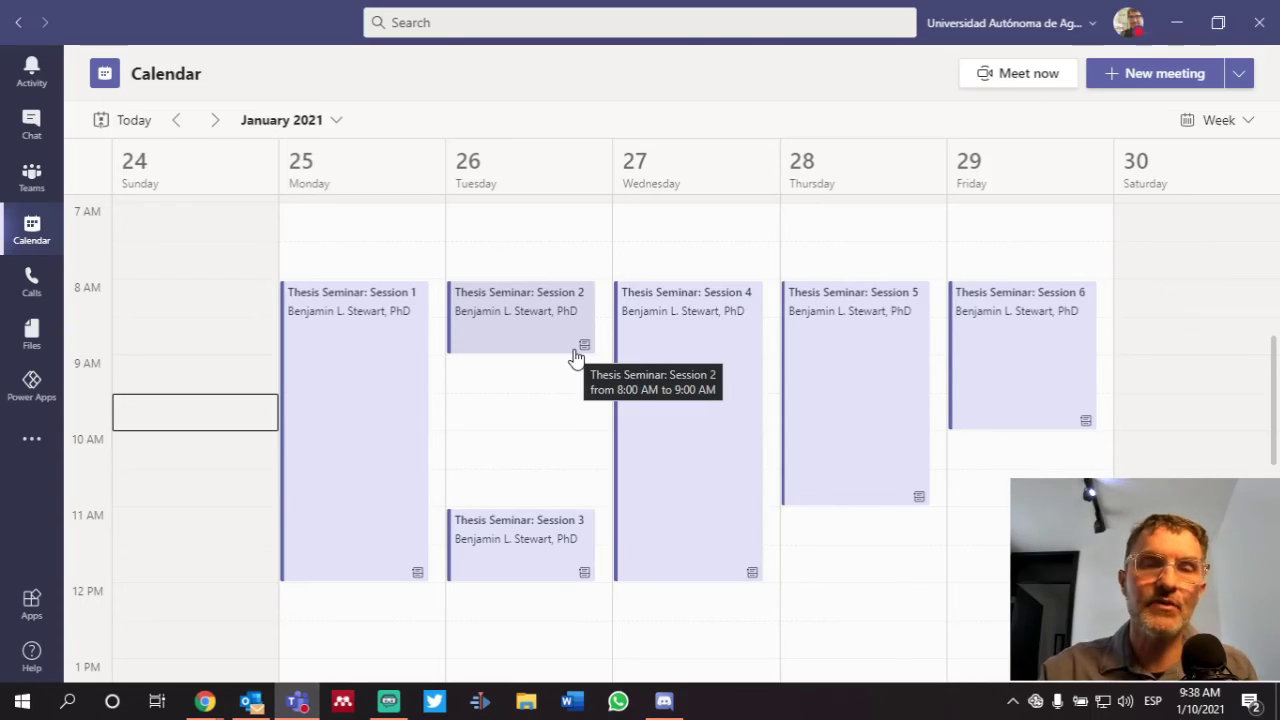
Step: Jump the Teams calendar back to the current week, then show January 17–23
click(22, 236)
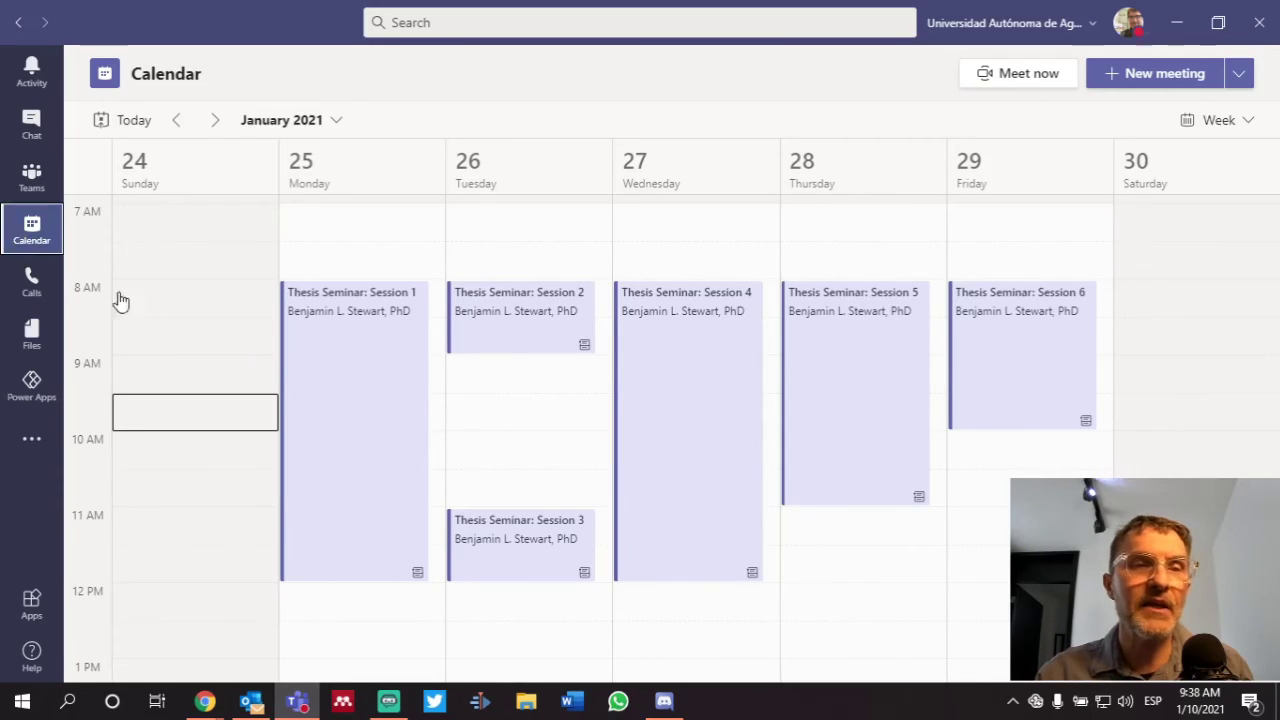
scroll(643, 525, down, 3)
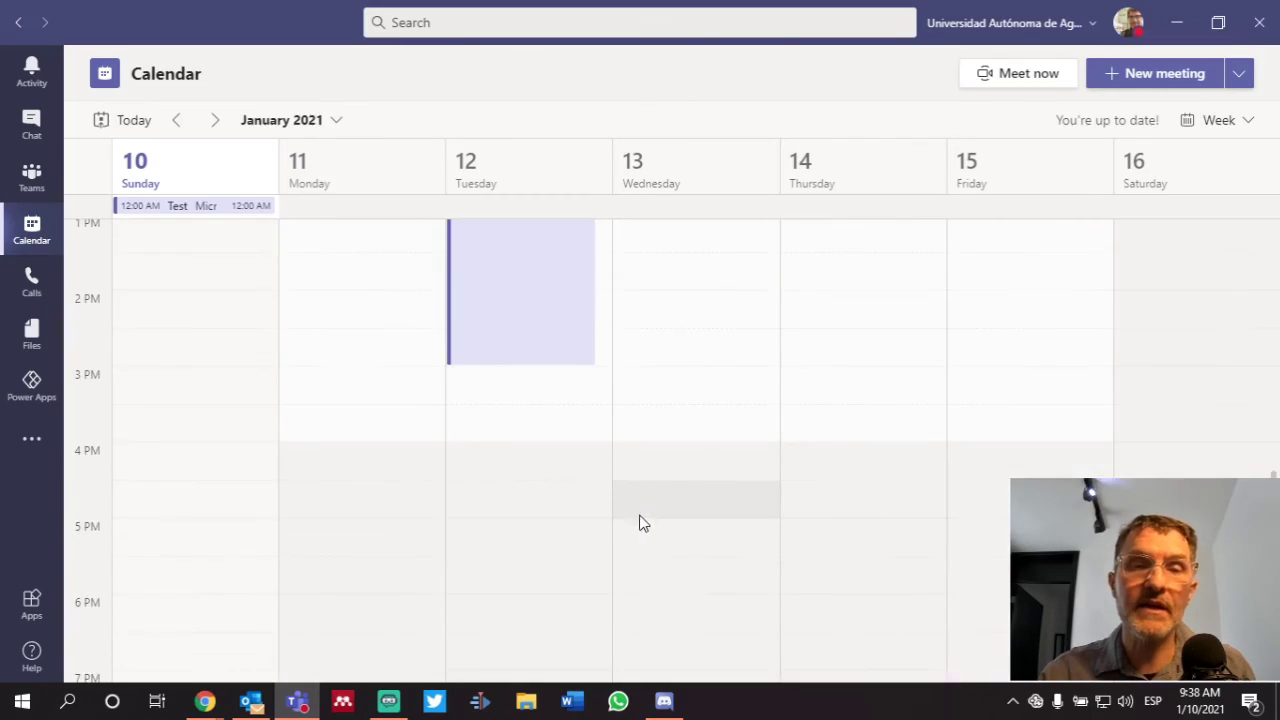
scroll(608, 526, up, 4)
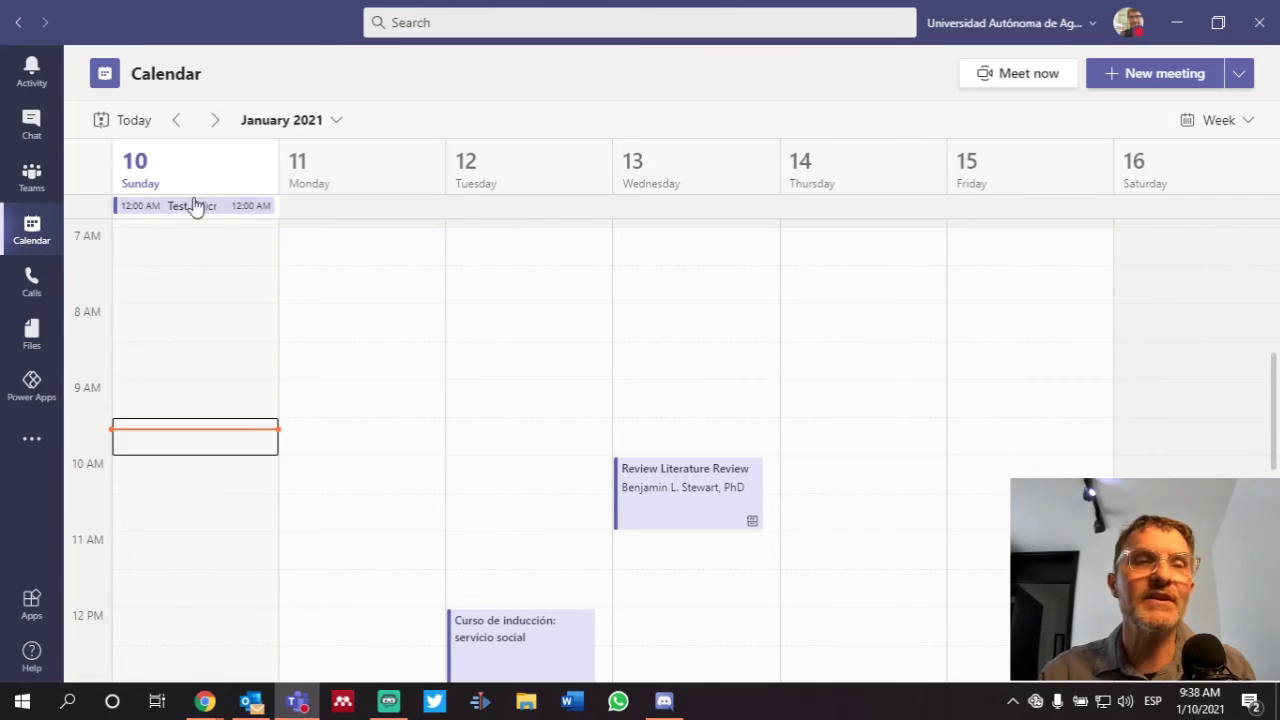
click(214, 120)
scroll(630, 512, down, 5)
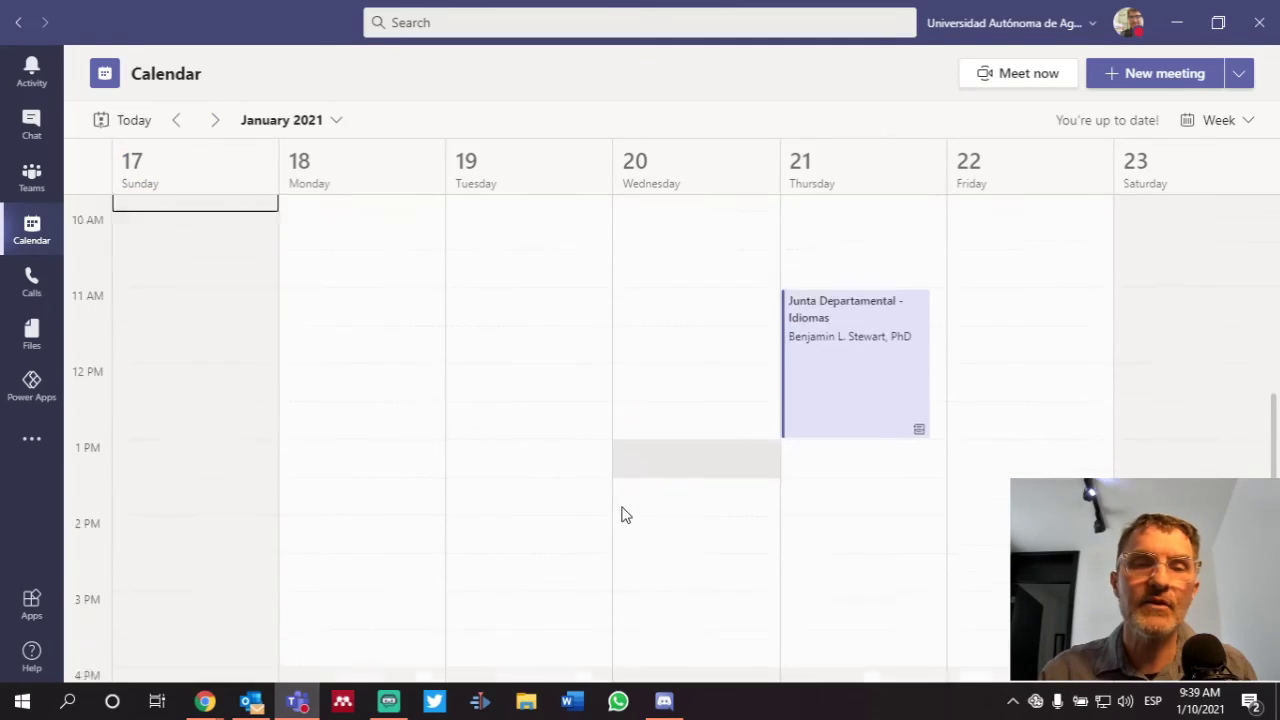
scroll(353, 421, up, 2)
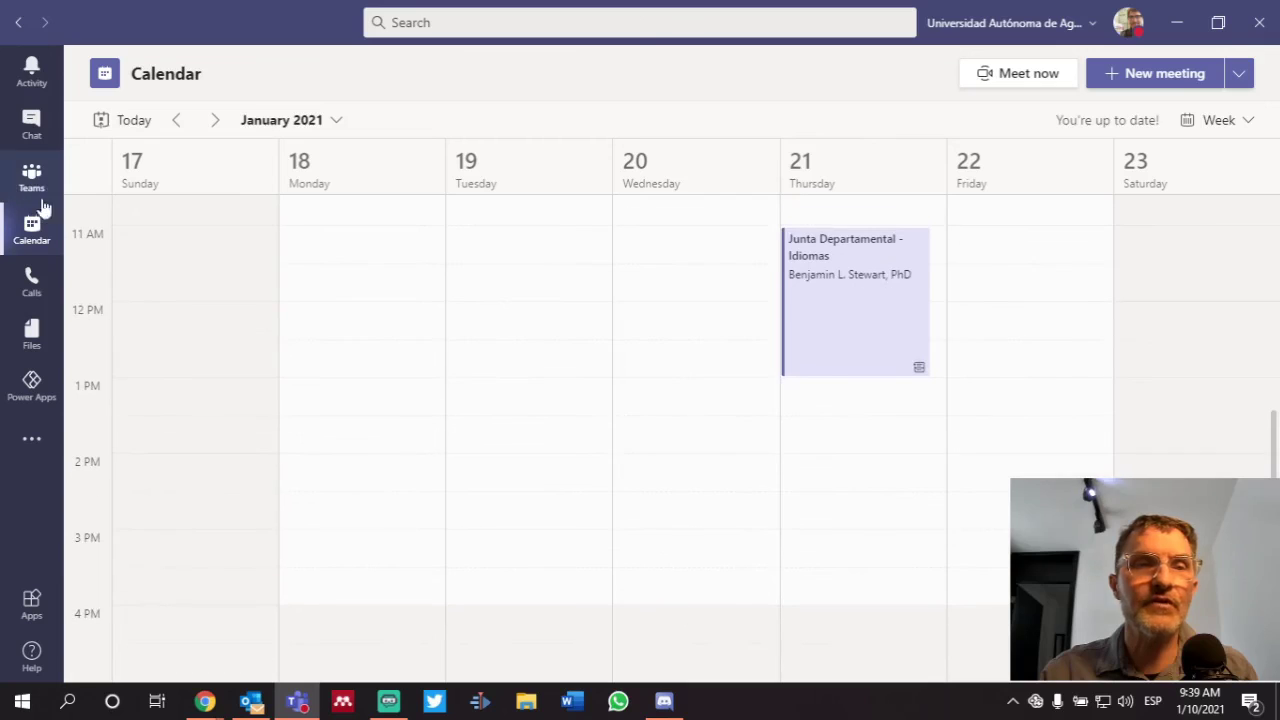
Step: Browse the Thesis Seminar General channel posts, then return to the All teams overview
key(ctrl+3)
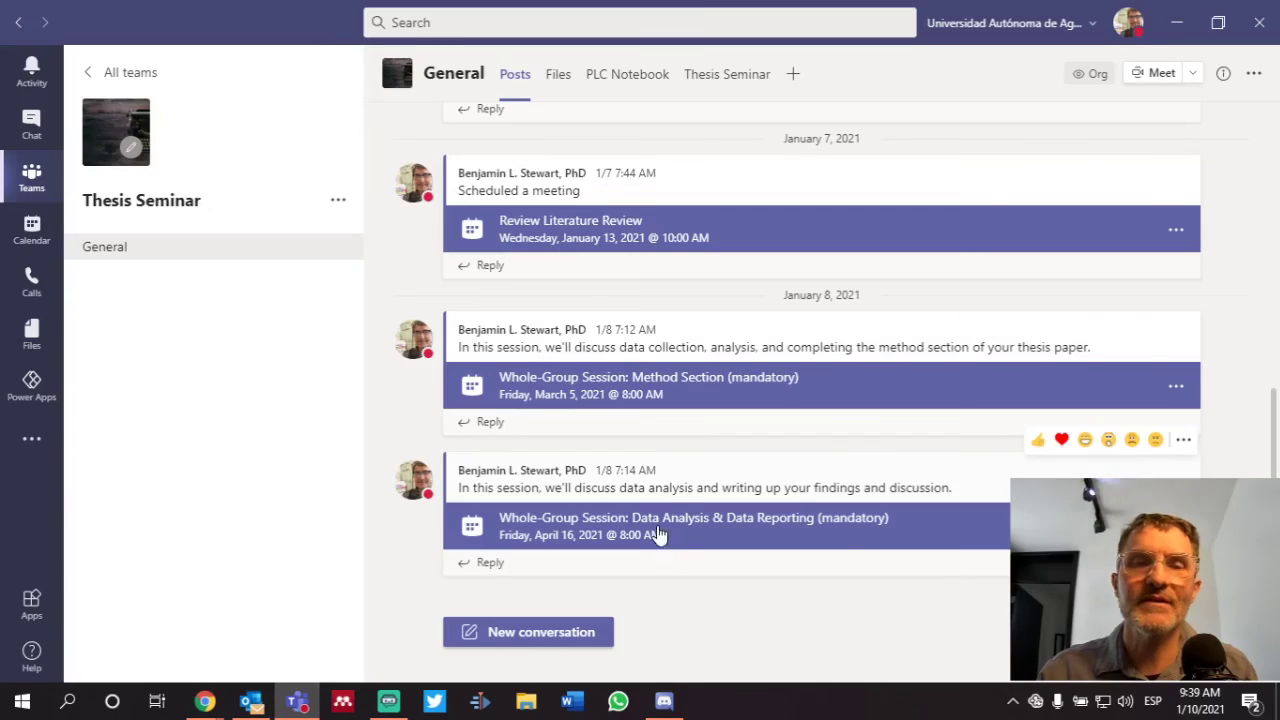
scroll(655, 530, up, 5)
scroll(658, 487, down, 5)
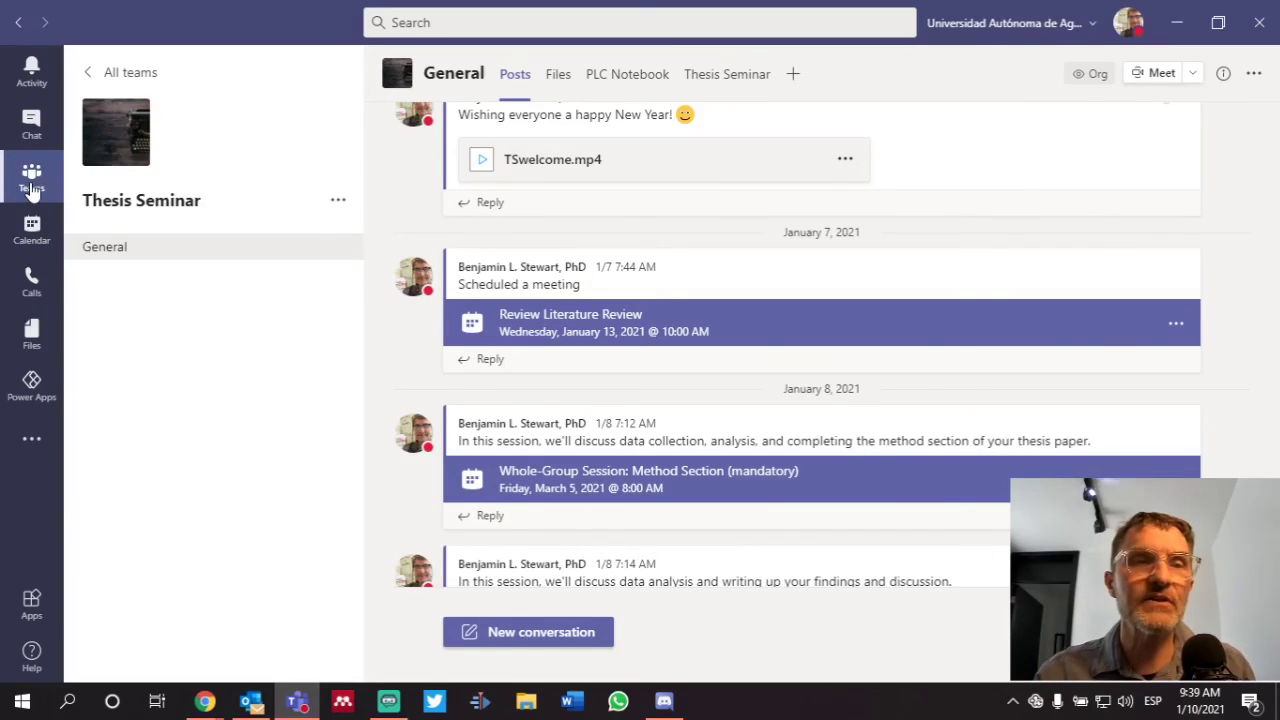
key(alt+Left)
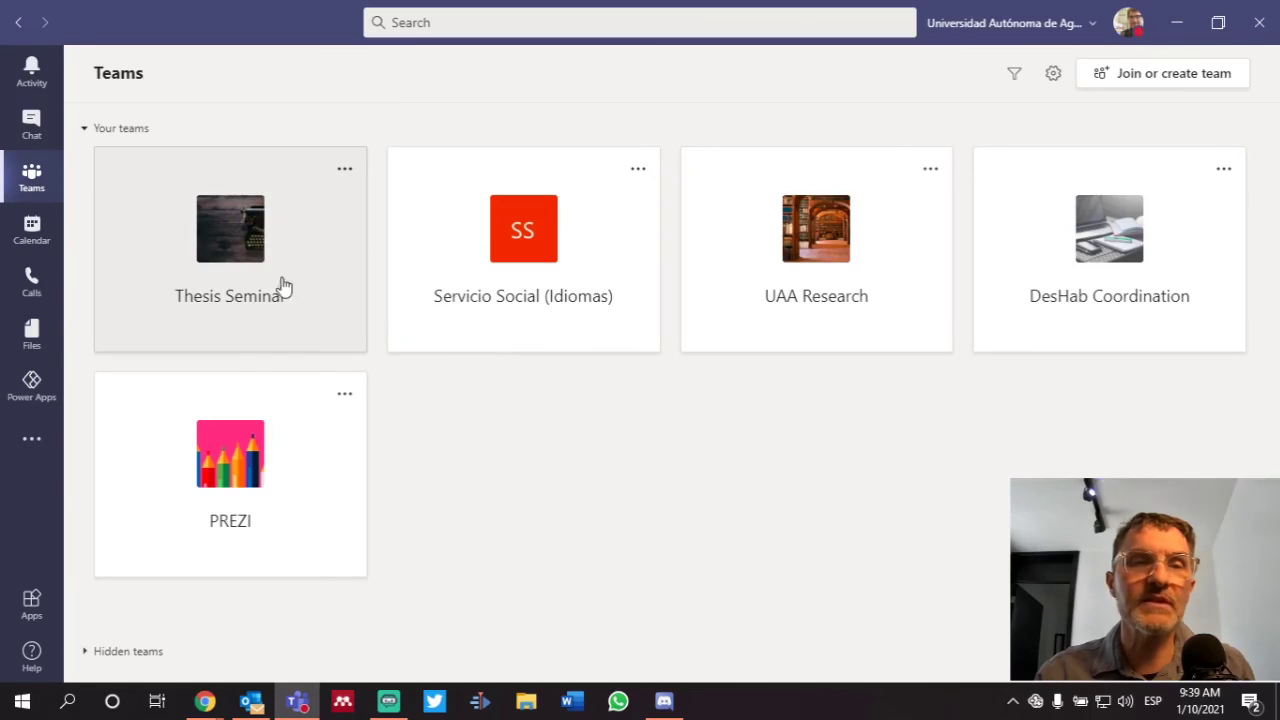
Step: Show the Teams calendar for January 24–30, 2021, scrolled up to 7 AM
click(26, 250)
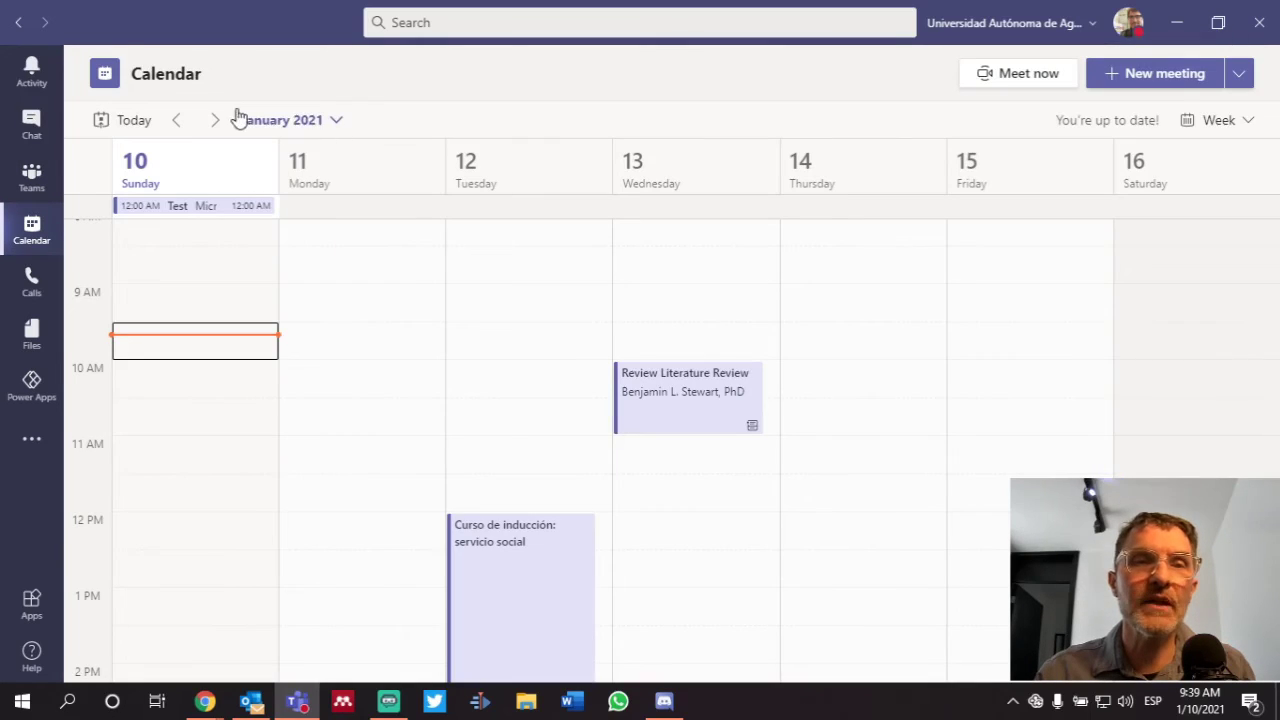
click(217, 120)
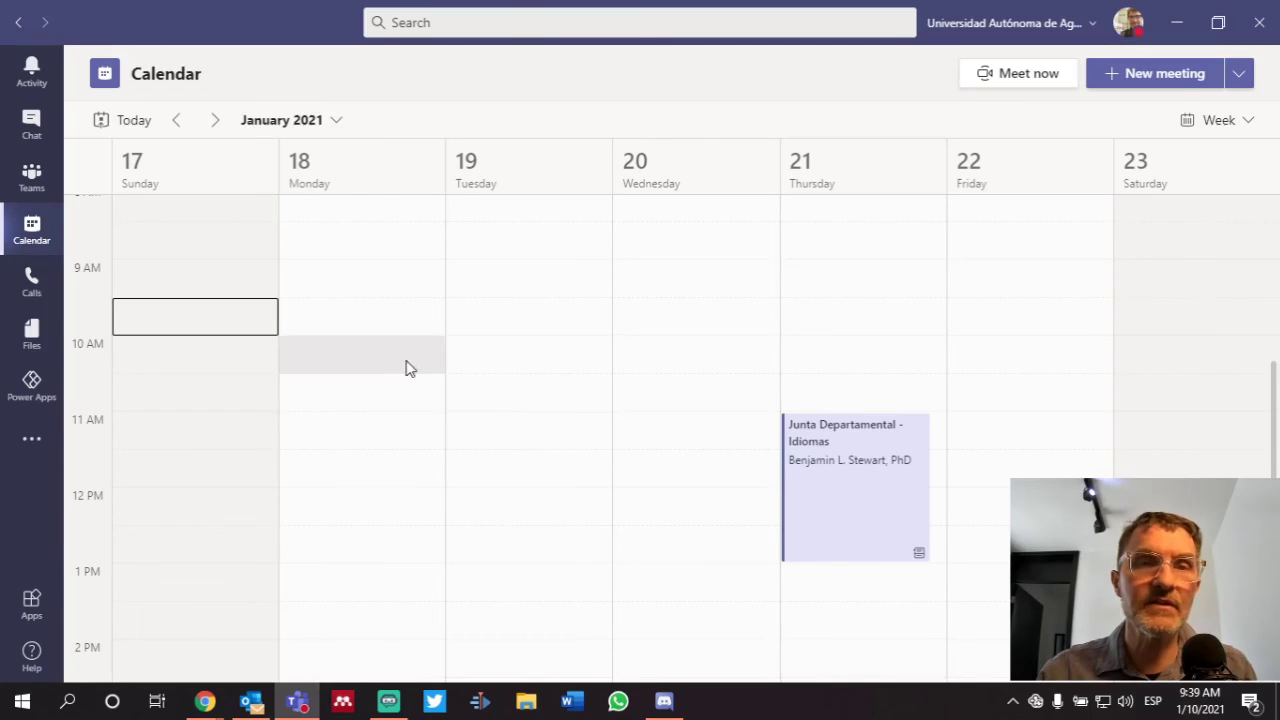
click(215, 120)
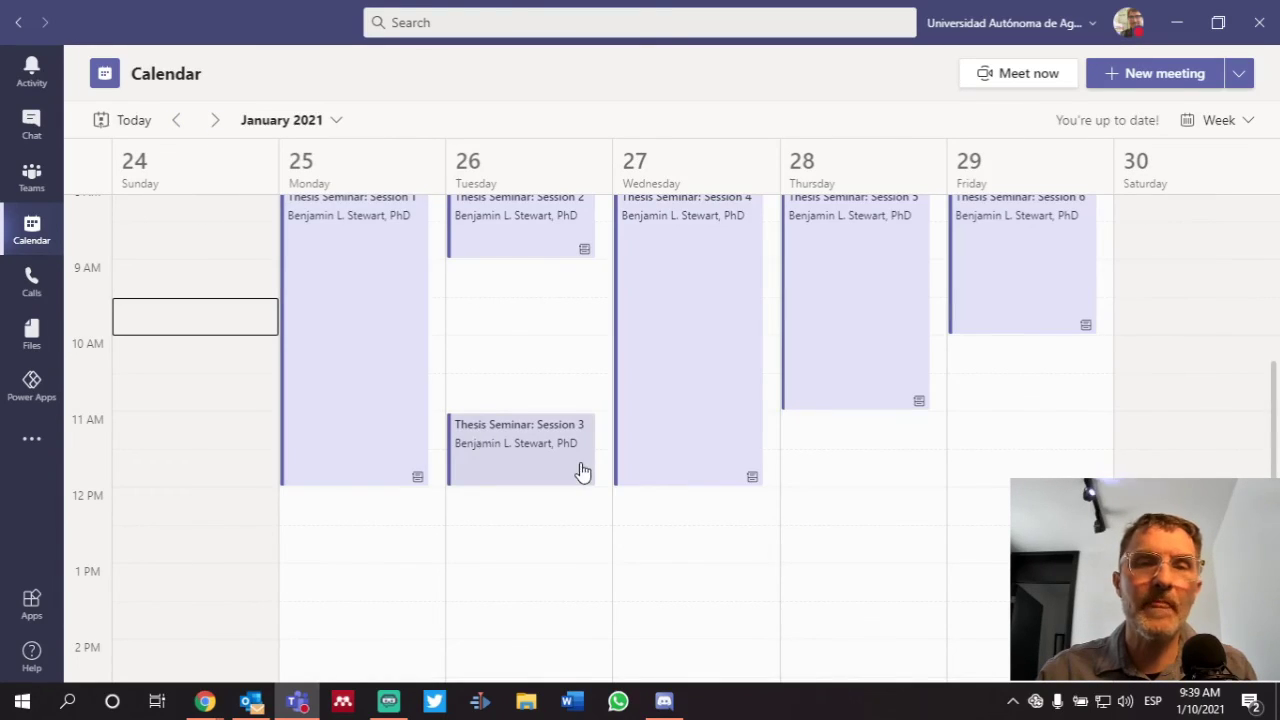
scroll(583, 471, up, 2)
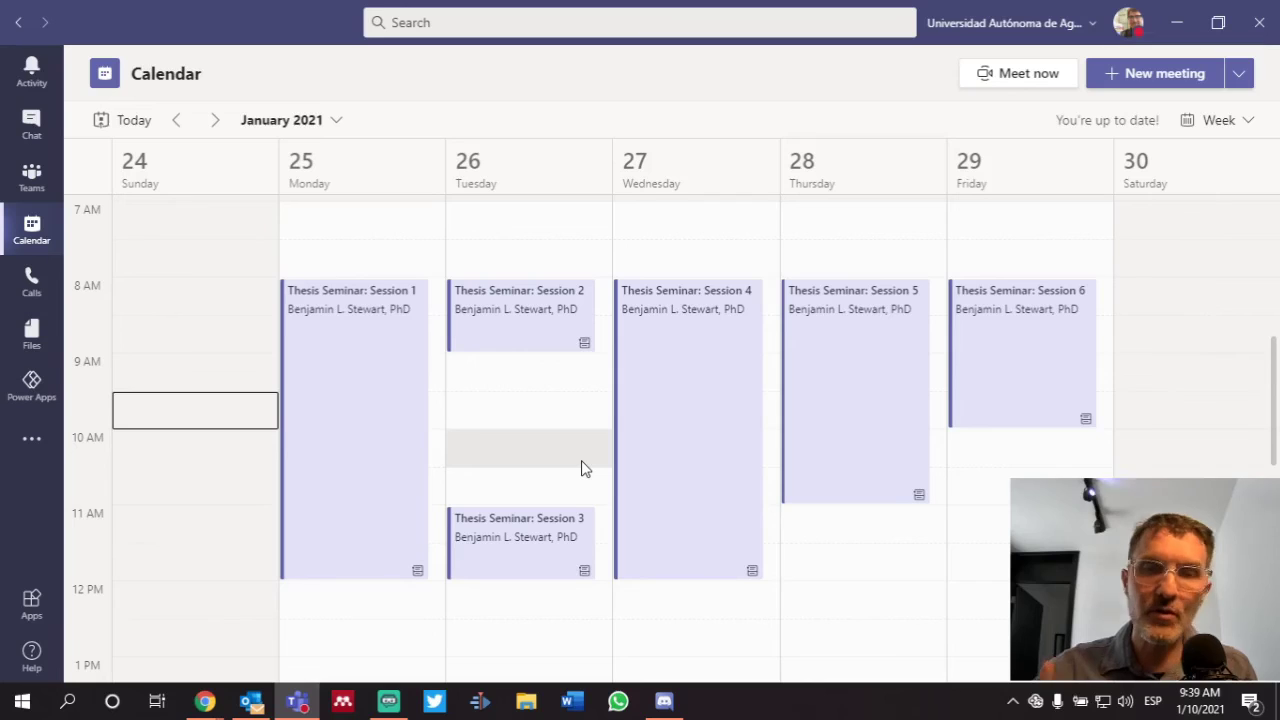